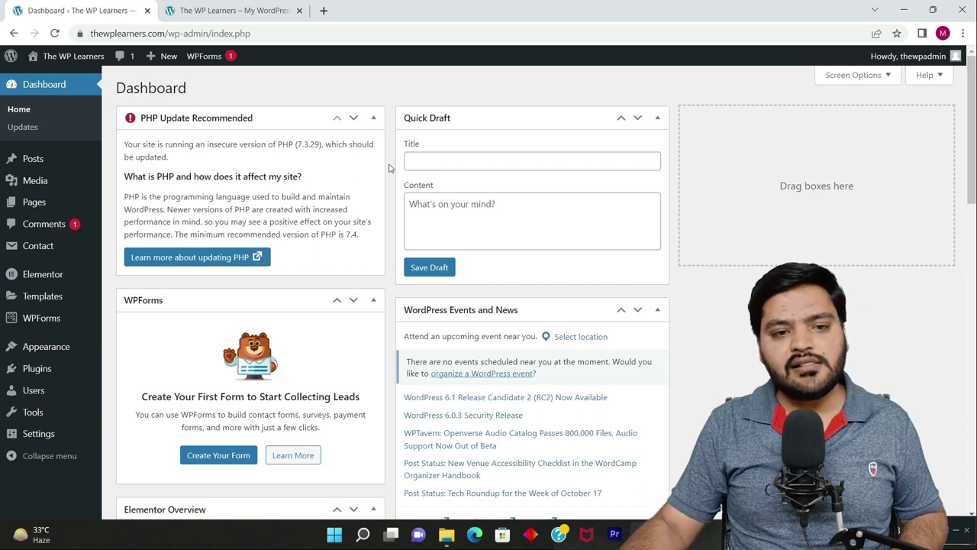
- View the live front page of The WP Learners site and return to its admin dashboard
left_click(239, 12)
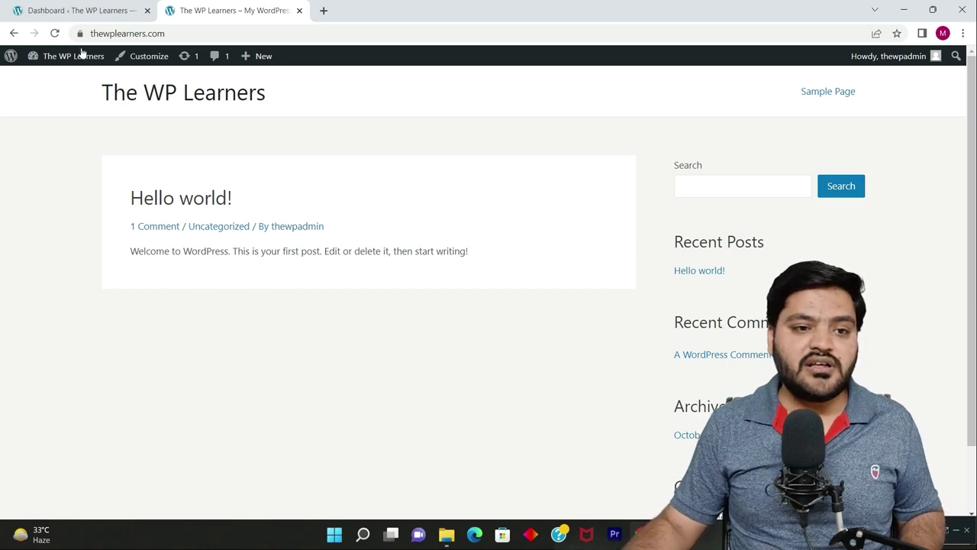
left_click(93, 9)
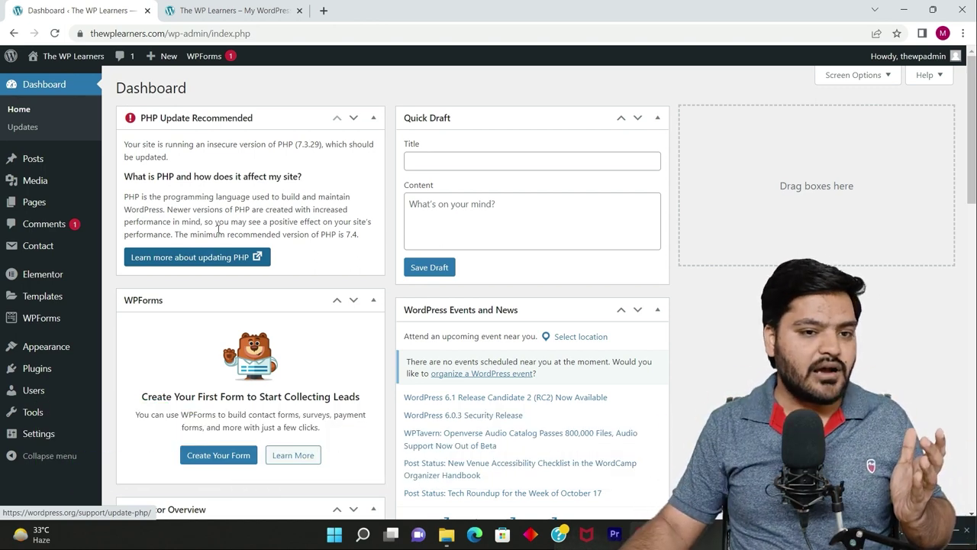
left_click(238, 11)
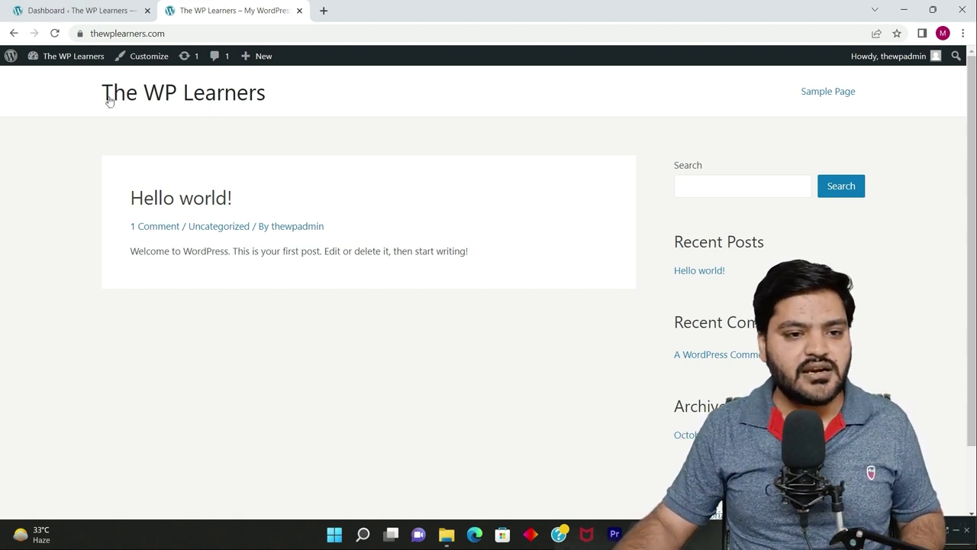
left_click(111, 18)
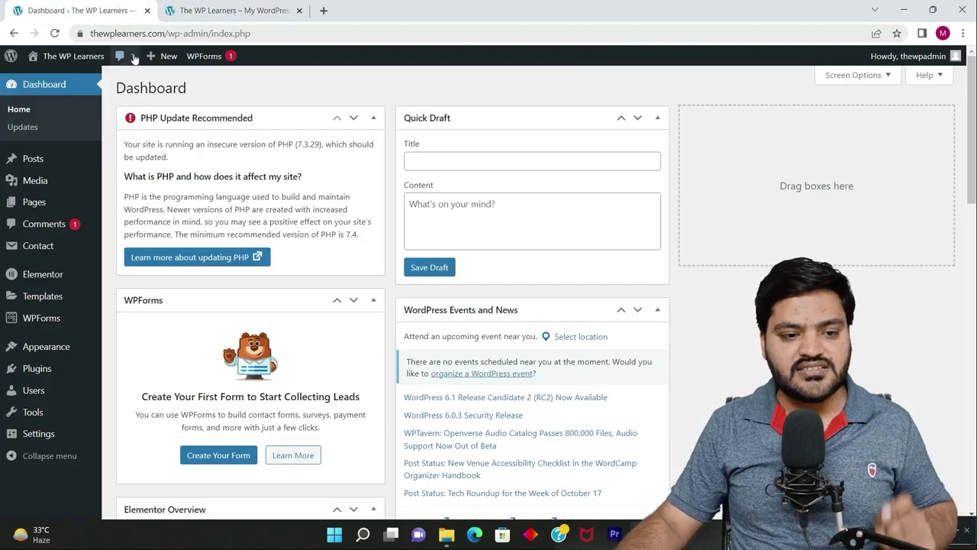
- Open the Astra theme's options and install the Starter Templates importer plugin
mouse_move(63, 353)
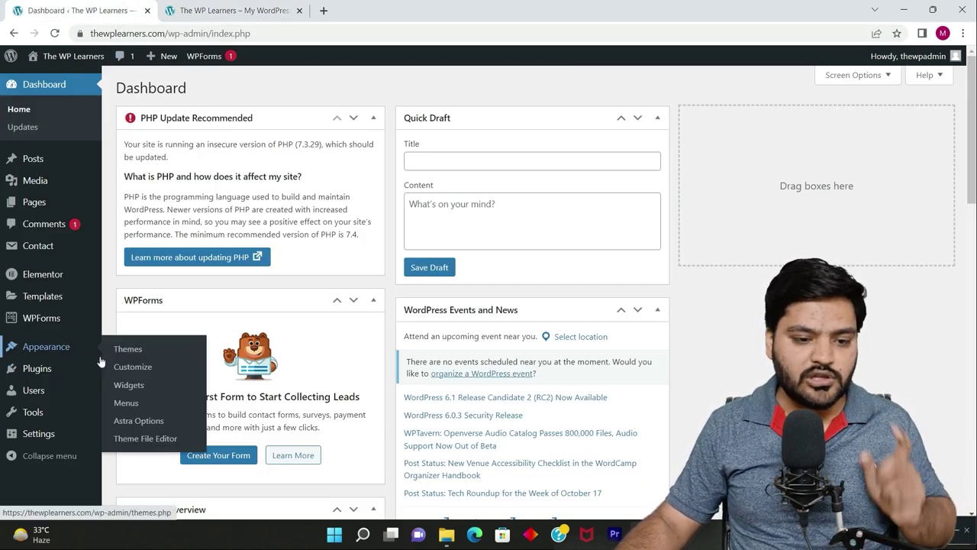
left_click(128, 346)
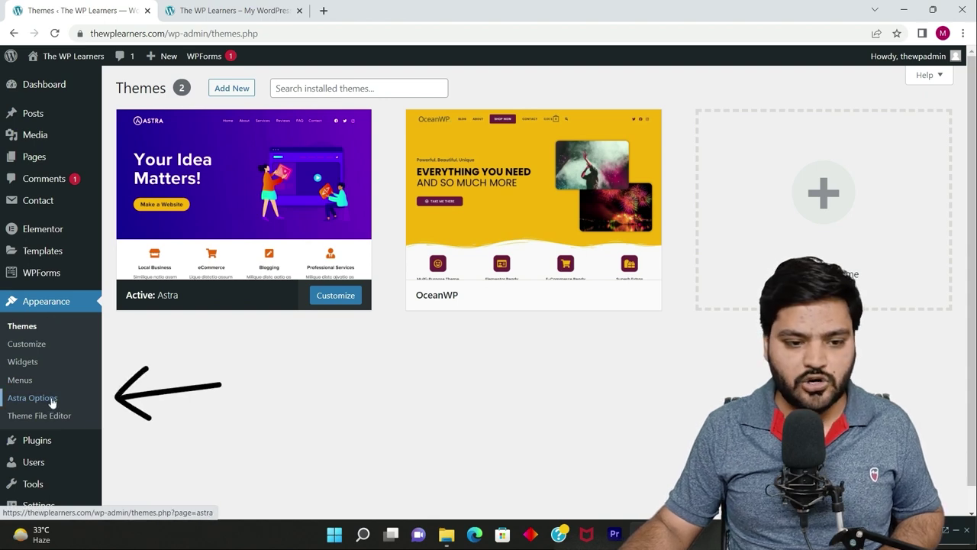
left_click(48, 403)
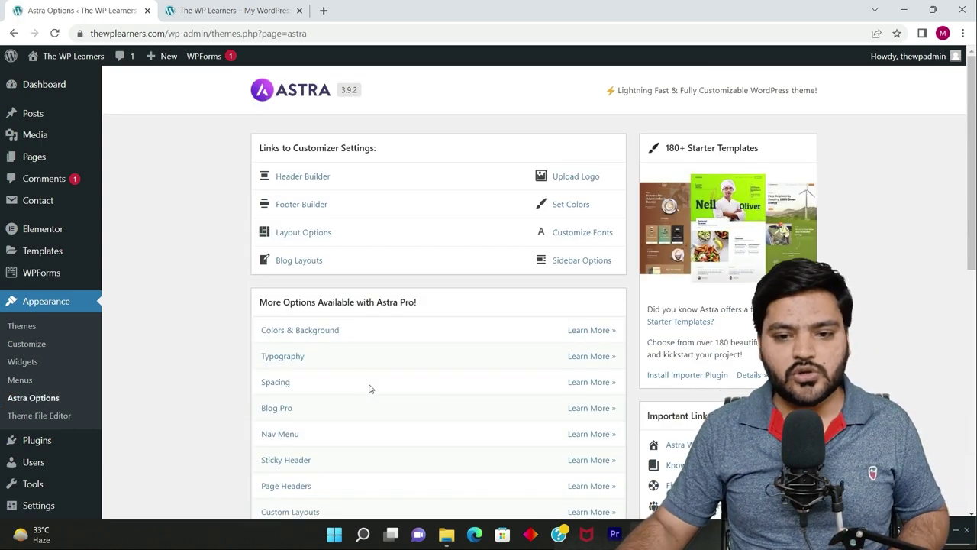
left_click(690, 377)
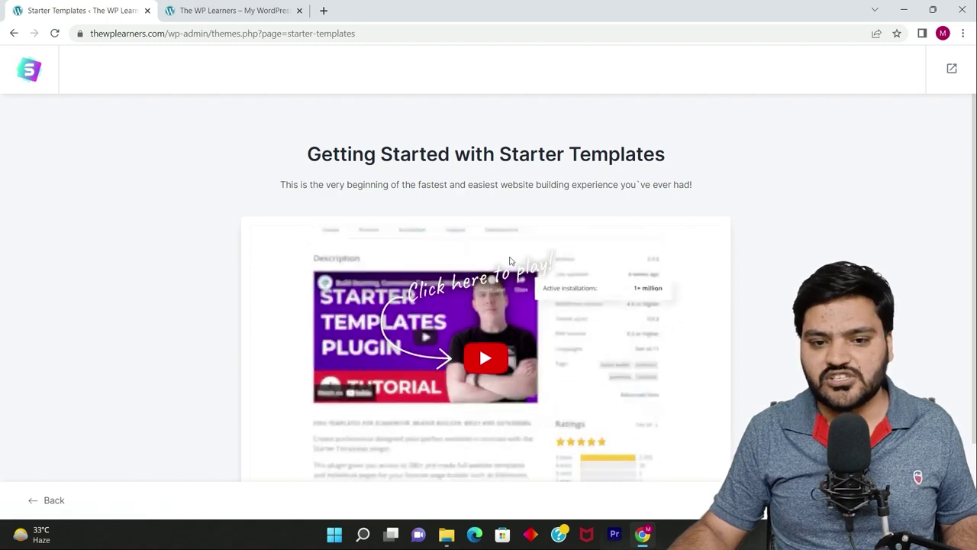
- Start building the website from a starter template and choose Elementor as the page builder
left_click_drag(305, 152, 672, 155)
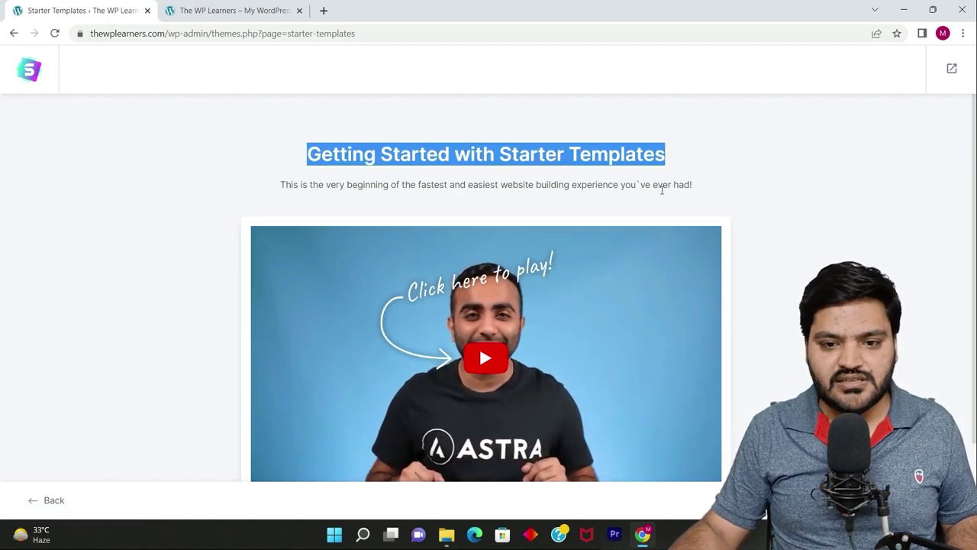
scroll(662, 192, "down", 2)
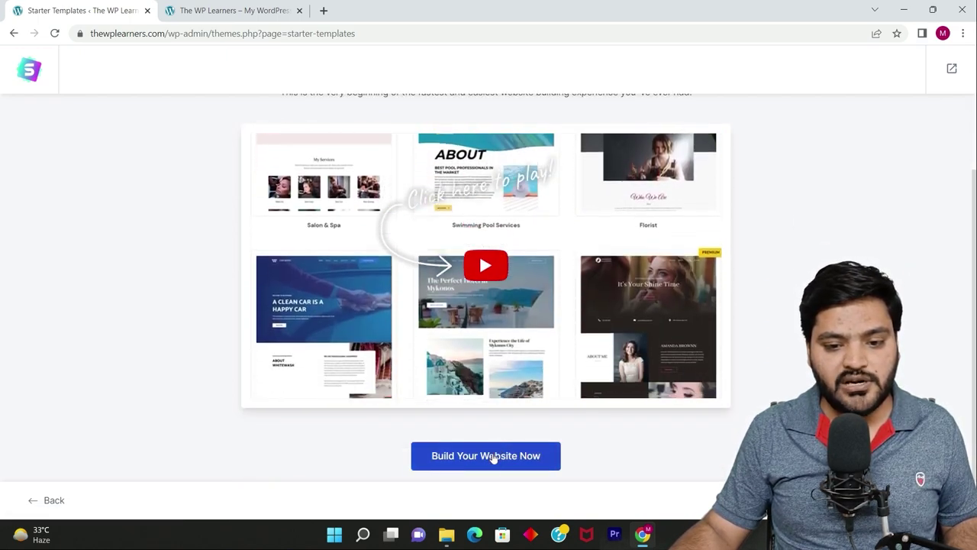
left_click(493, 457)
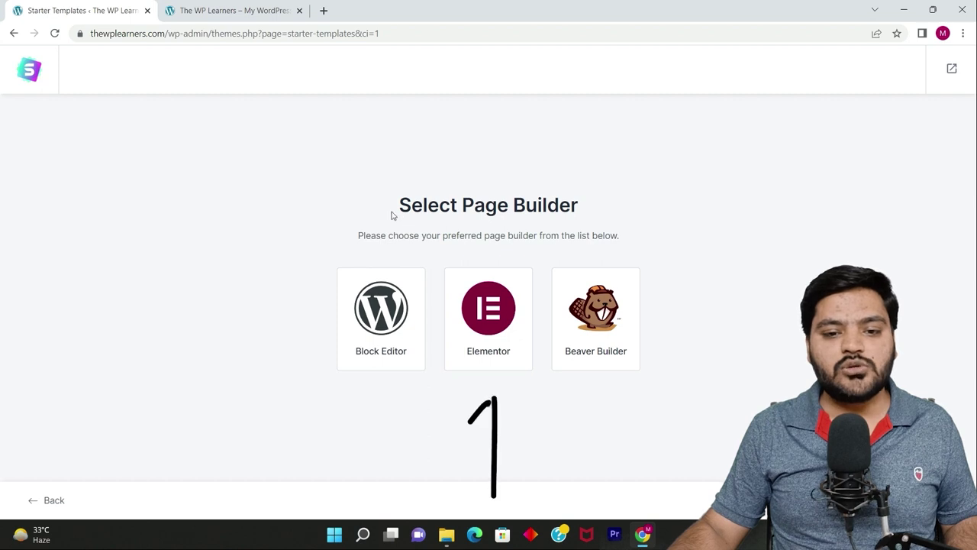
left_click_drag(390, 204, 593, 209)
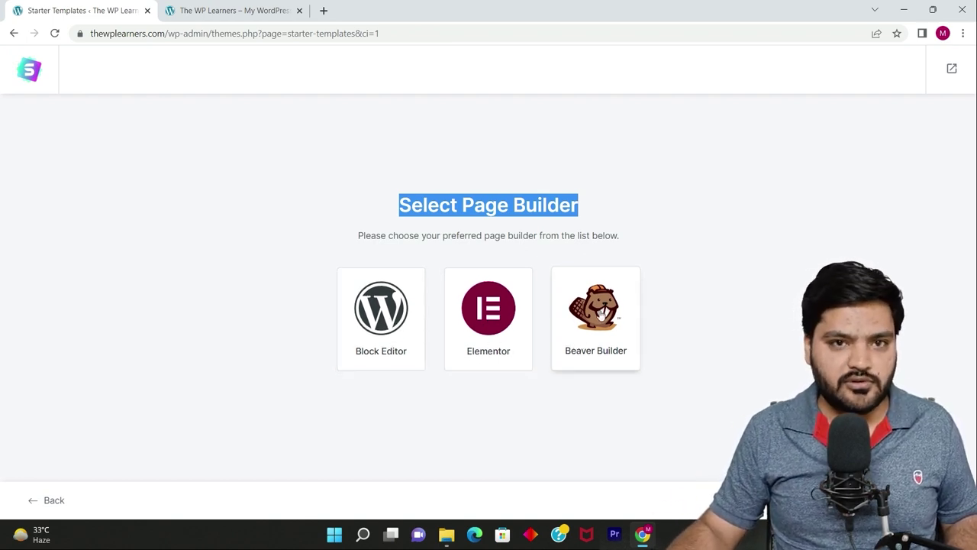
left_click(496, 319)
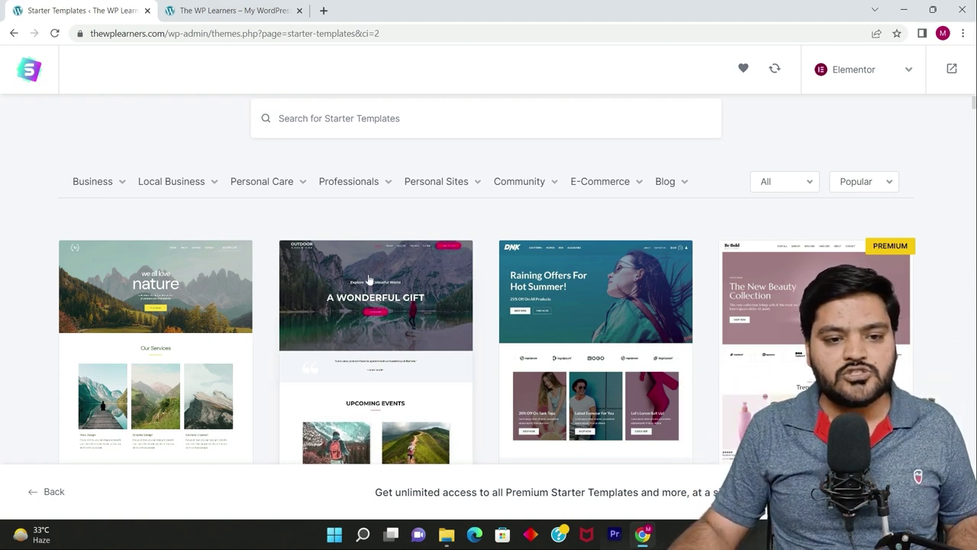
- Look through the starter template categories, from Business and Personal Sites to Blog
scroll(161, 216, "down", 1)
scroll(166, 218, "up", 3)
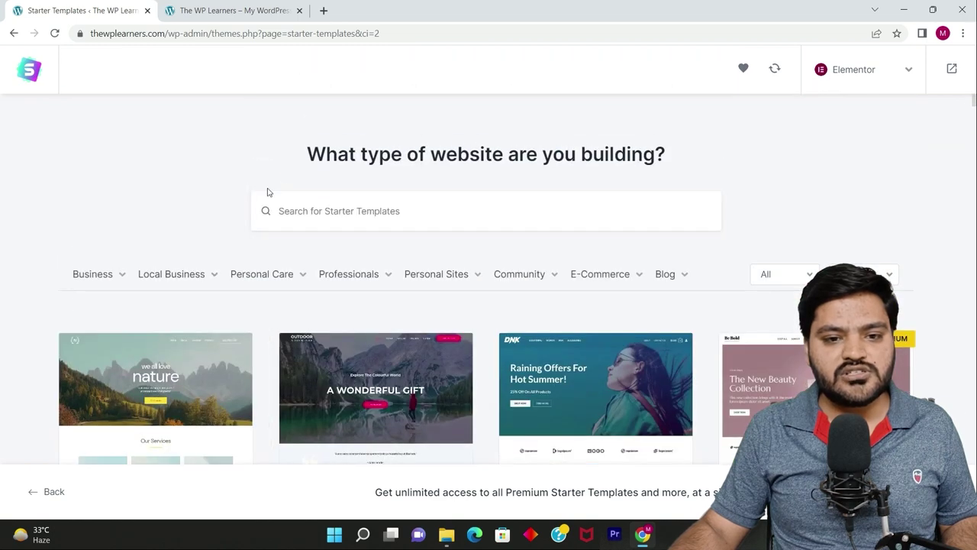
left_click_drag(292, 154, 687, 146)
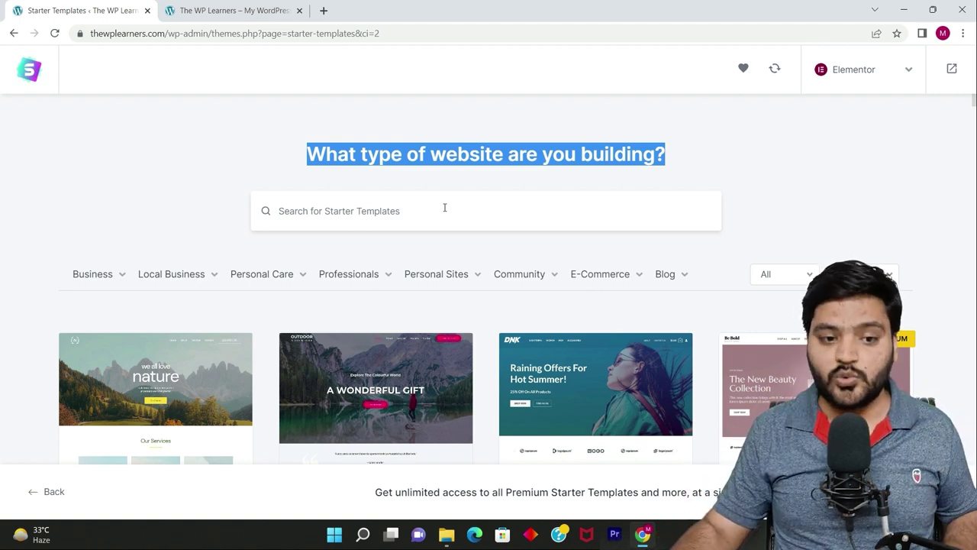
scroll(431, 203, "down", 1)
mouse_move(106, 213)
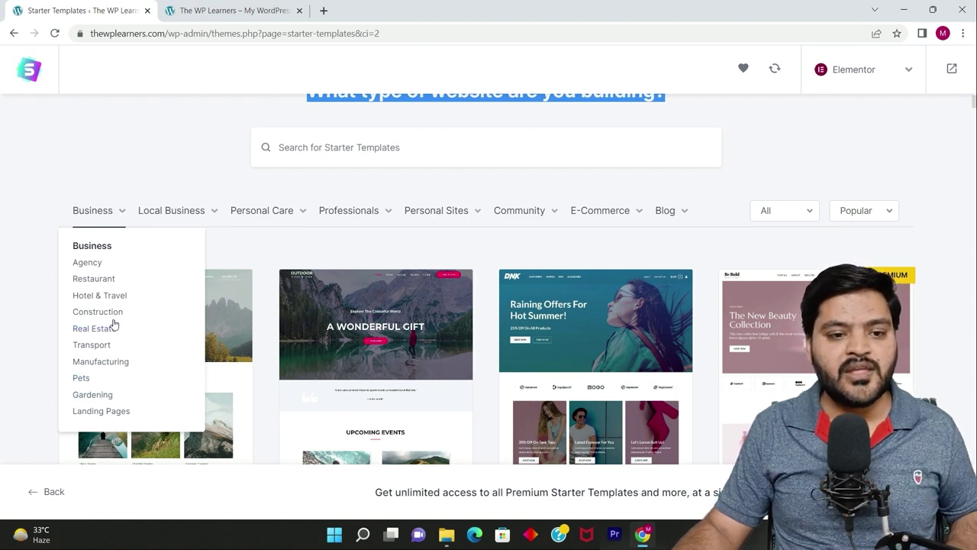
mouse_move(192, 215)
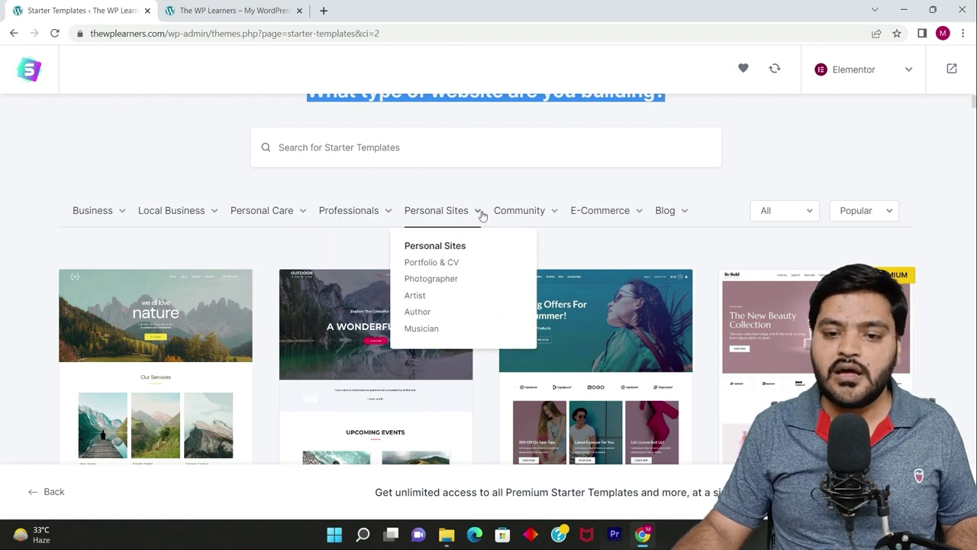
mouse_move(551, 217)
mouse_move(674, 220)
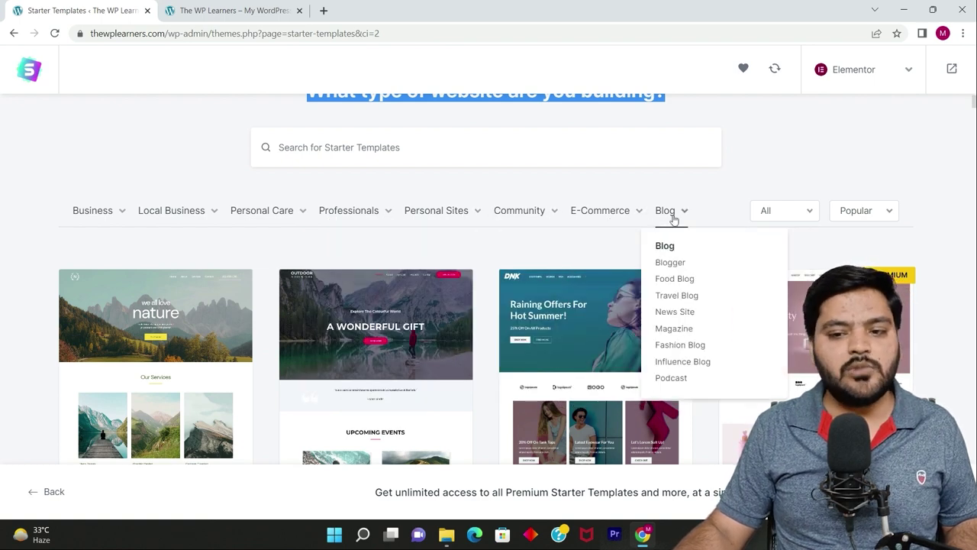
- Examine the template type and sort order filter options and browse the first rows of templates
left_click(784, 218)
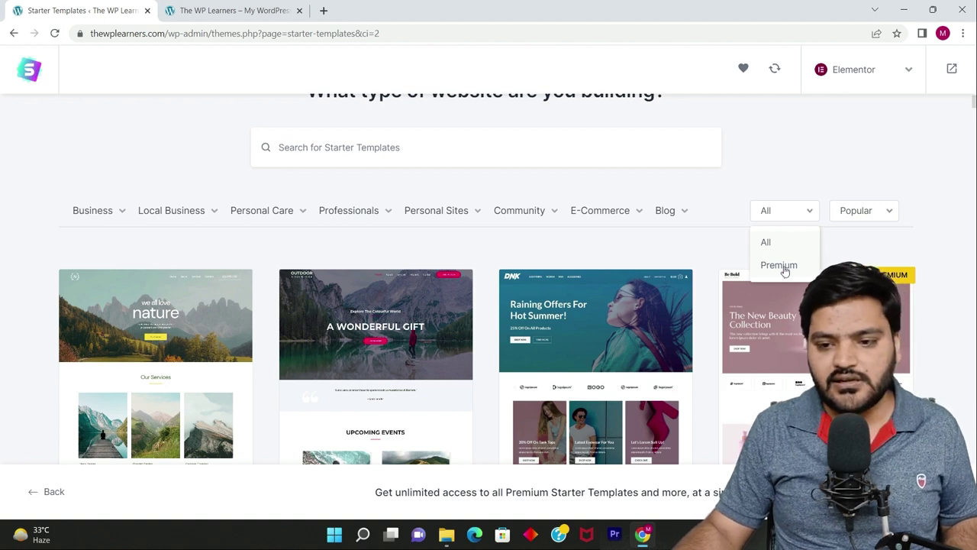
left_click(777, 176)
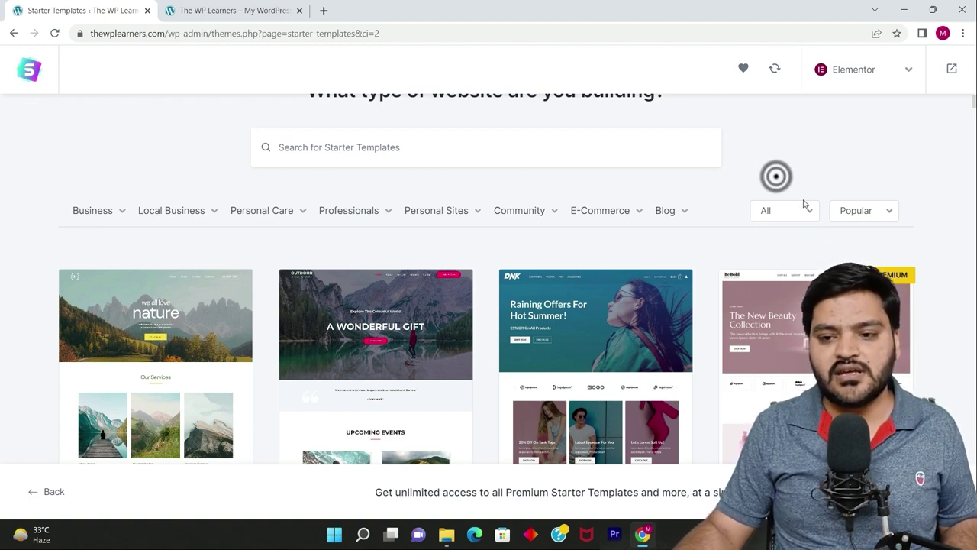
left_click(863, 210)
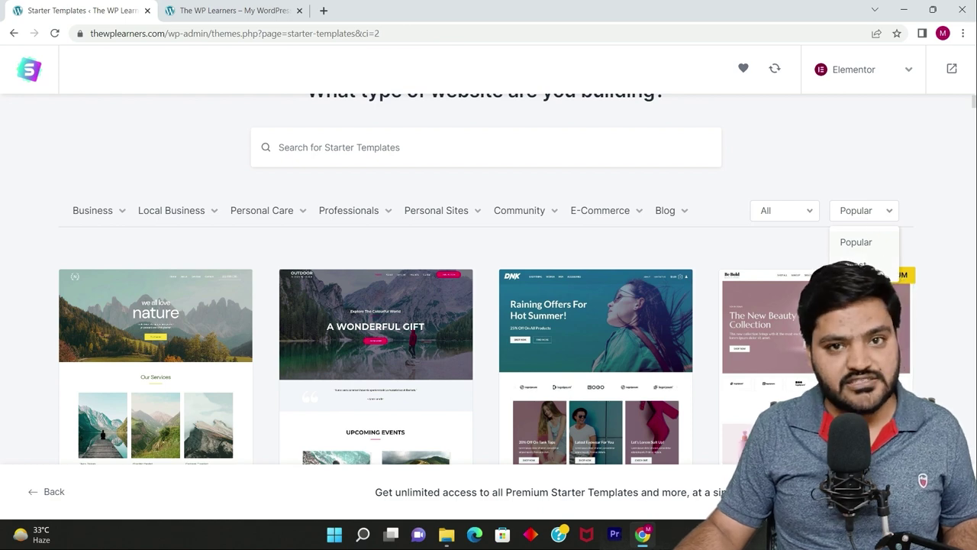
left_click(802, 185)
scroll(345, 279, "down", 2)
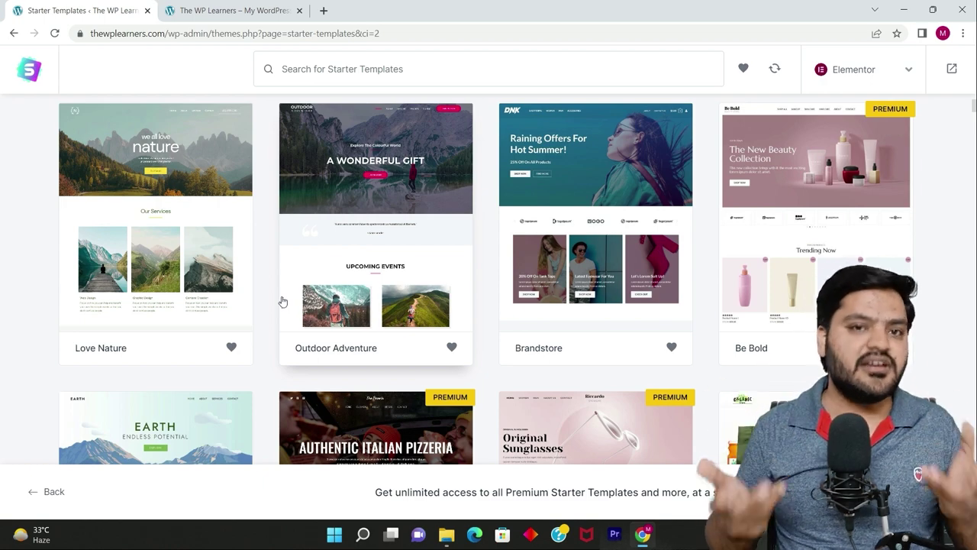
scroll(281, 302, "up", 3)
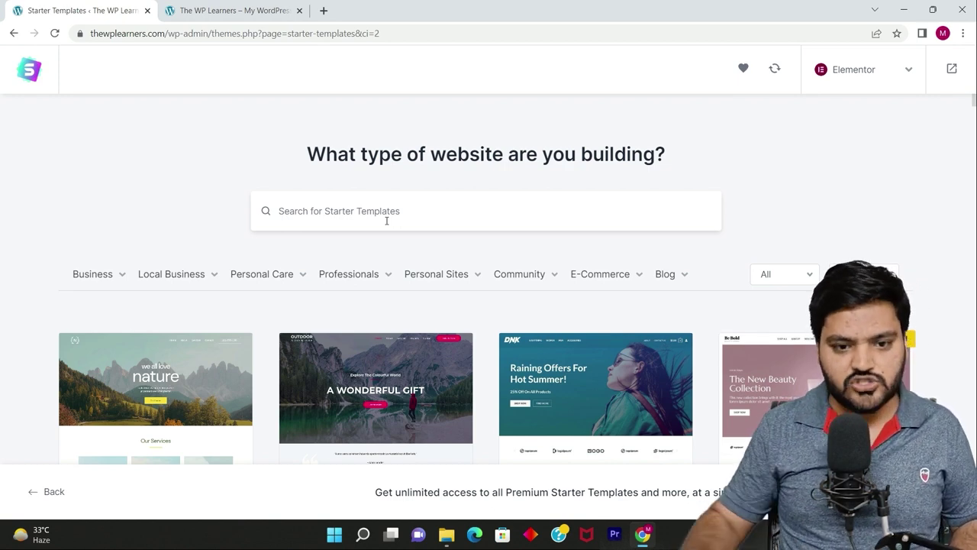
- Search the starter templates for "construction"
left_click(496, 201)
type("c")
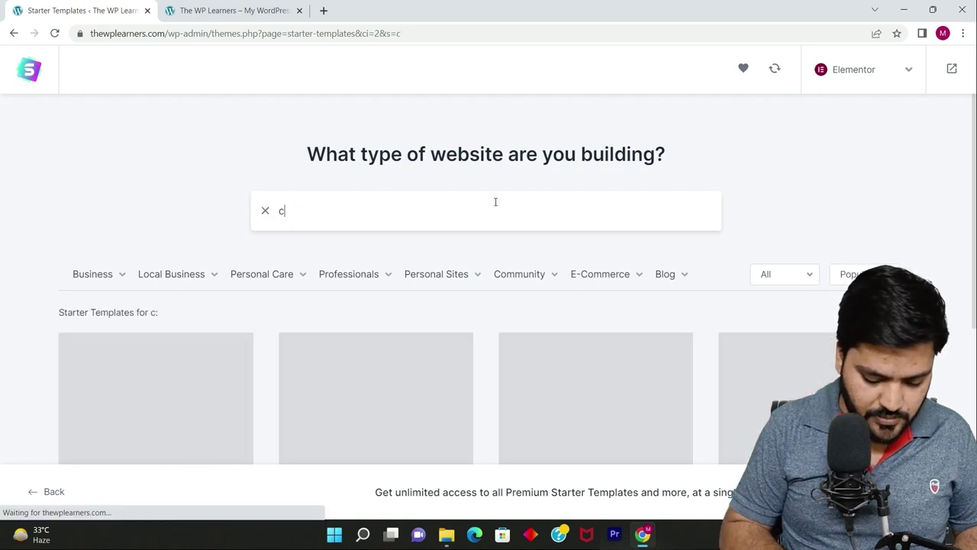
type("onstr")
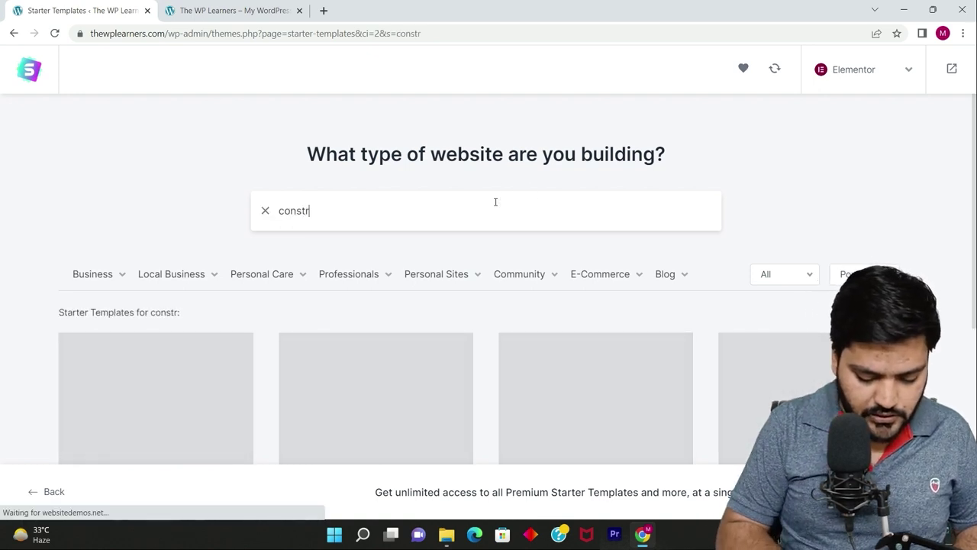
type("uction")
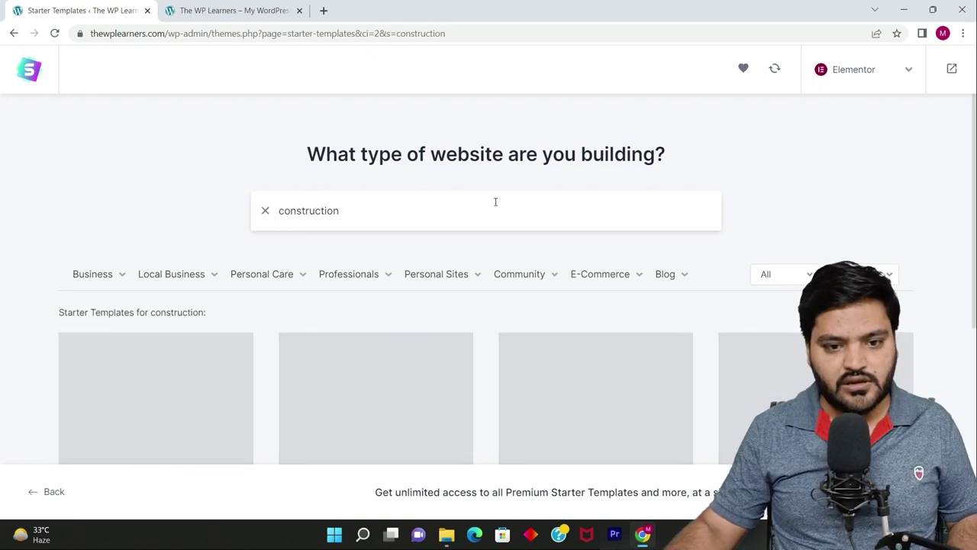
- Browse the construction search results and open the purple Real Estate template headed "Find Your Dream Home Today"
scroll(168, 187, "down", 1)
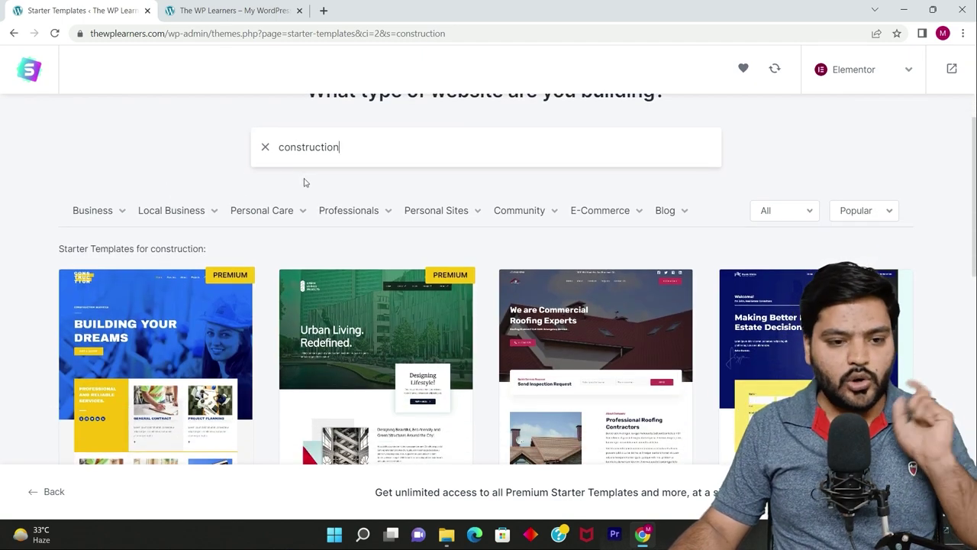
scroll(303, 184, "down", 3)
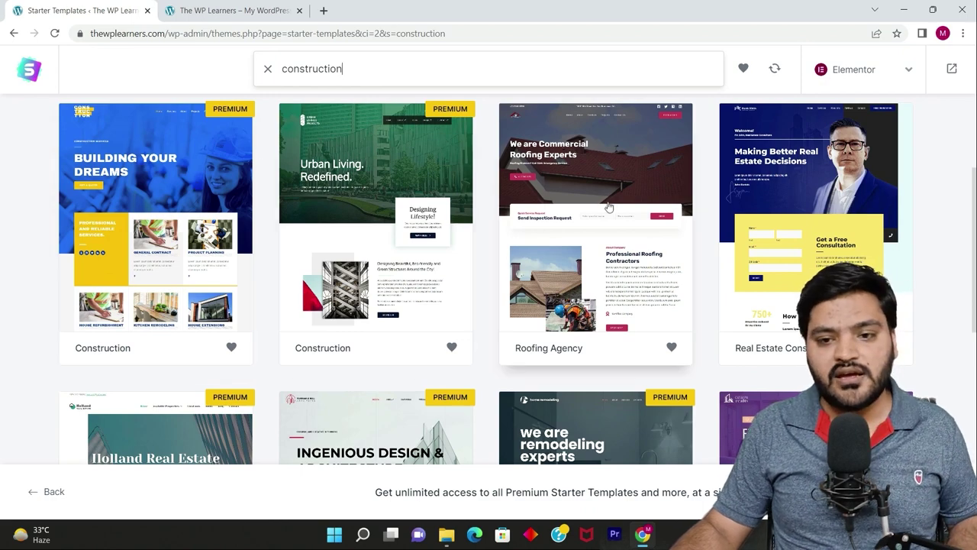
scroll(645, 221, "up", 3)
scroll(594, 276, "down", 2)
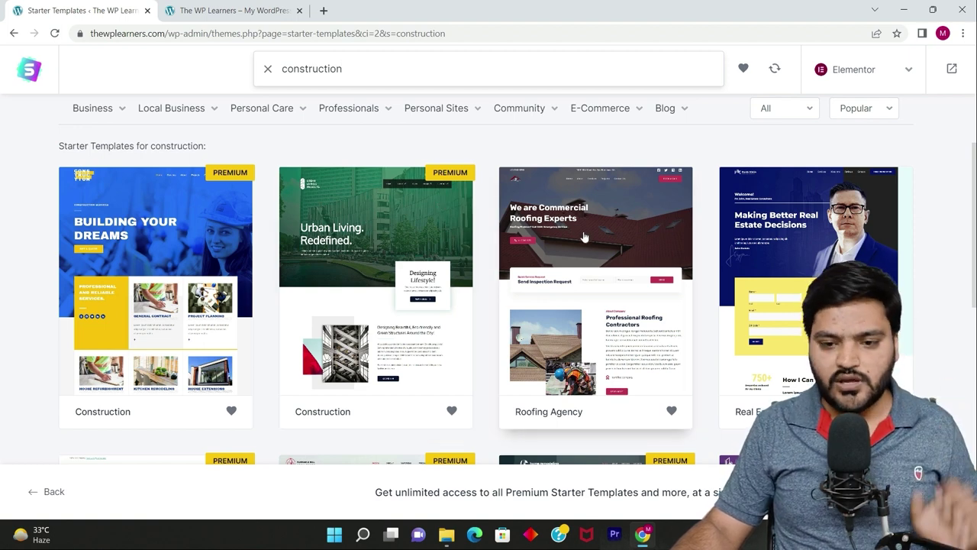
scroll(729, 290, "down", 2)
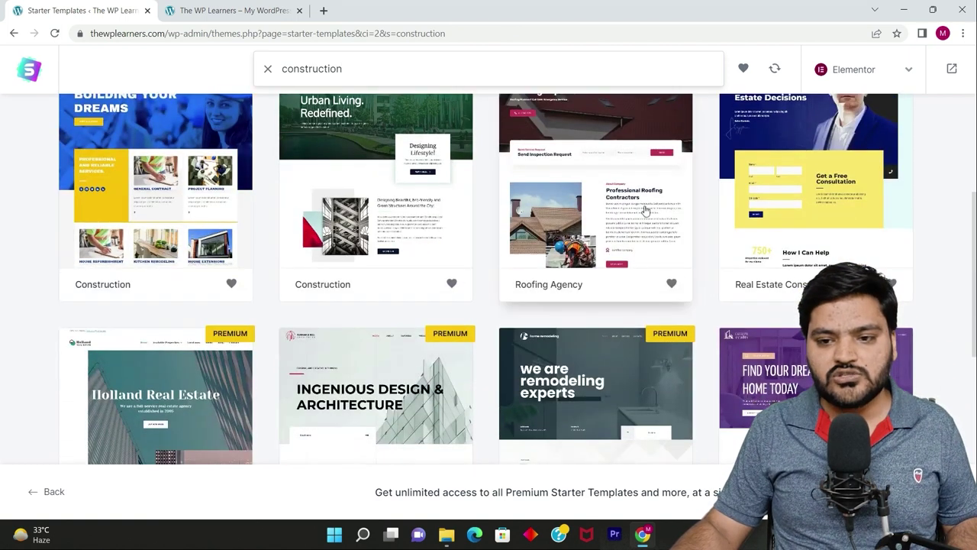
scroll(645, 210, "up", 2)
scroll(600, 256, "down", 4)
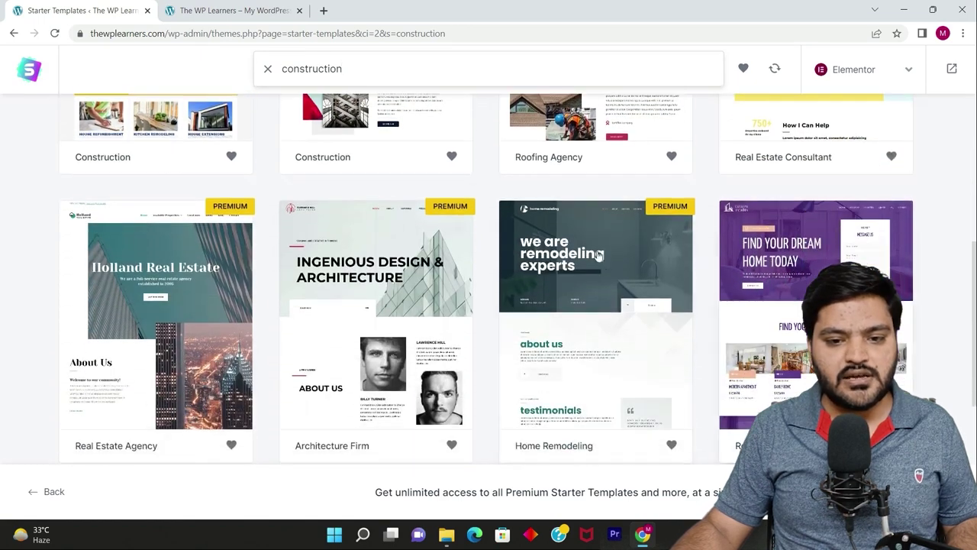
scroll(202, 267, "down", 4)
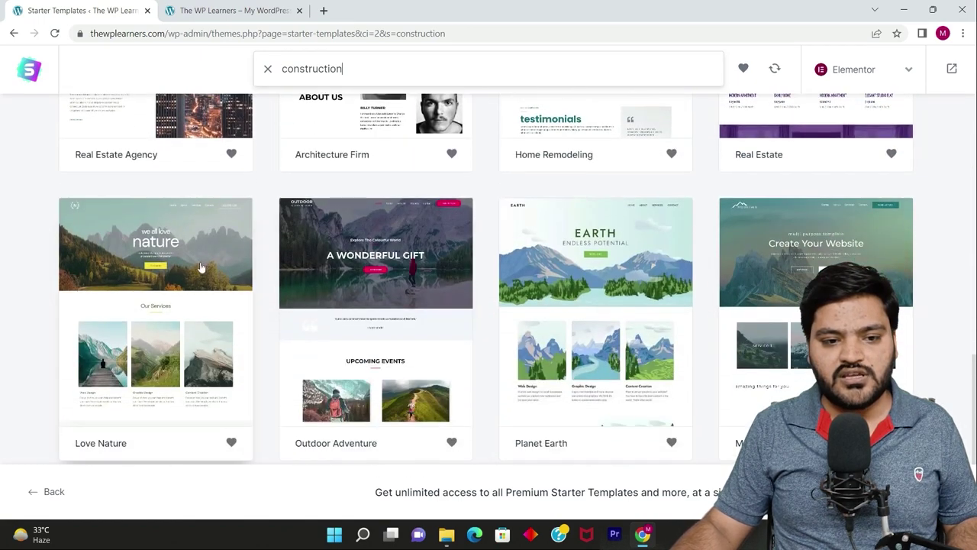
scroll(690, 281, "up", 7)
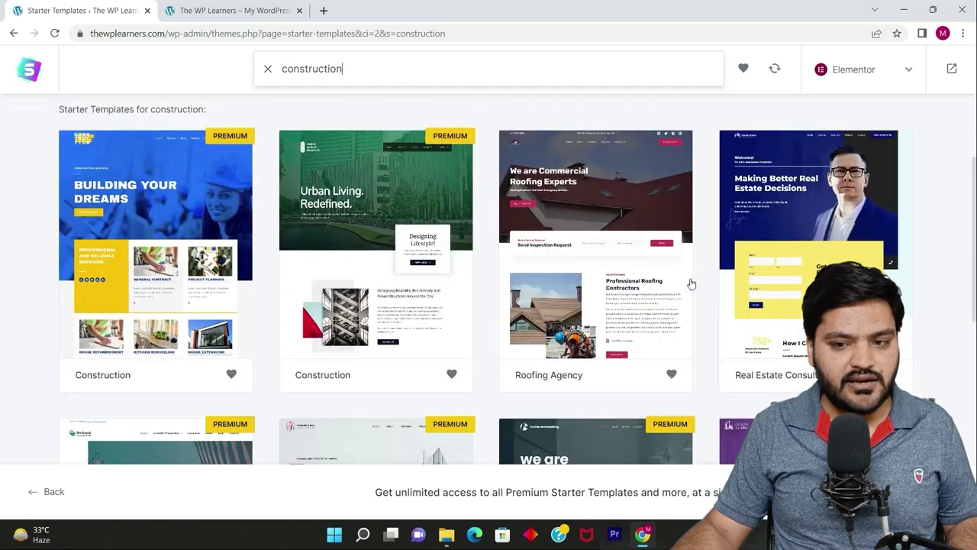
scroll(695, 280, "down", 3)
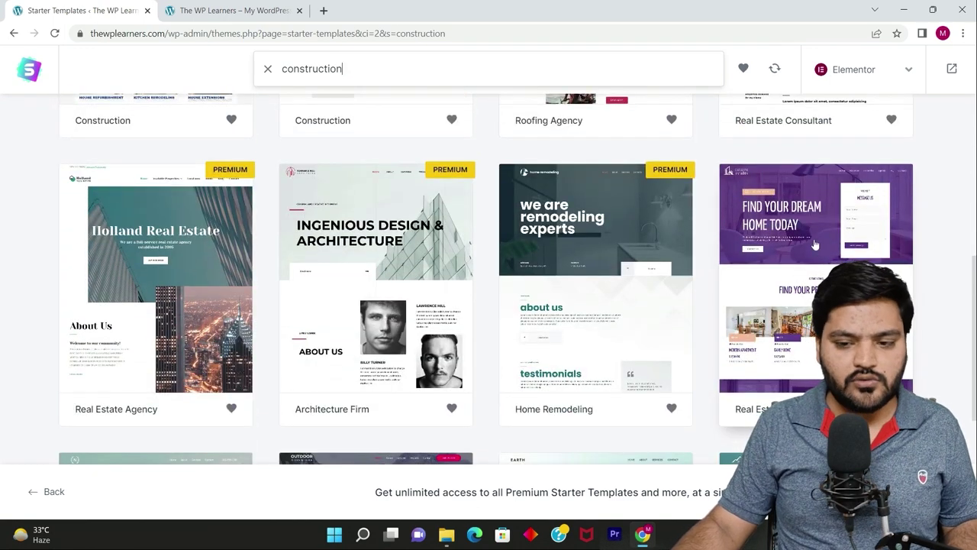
left_click(814, 244)
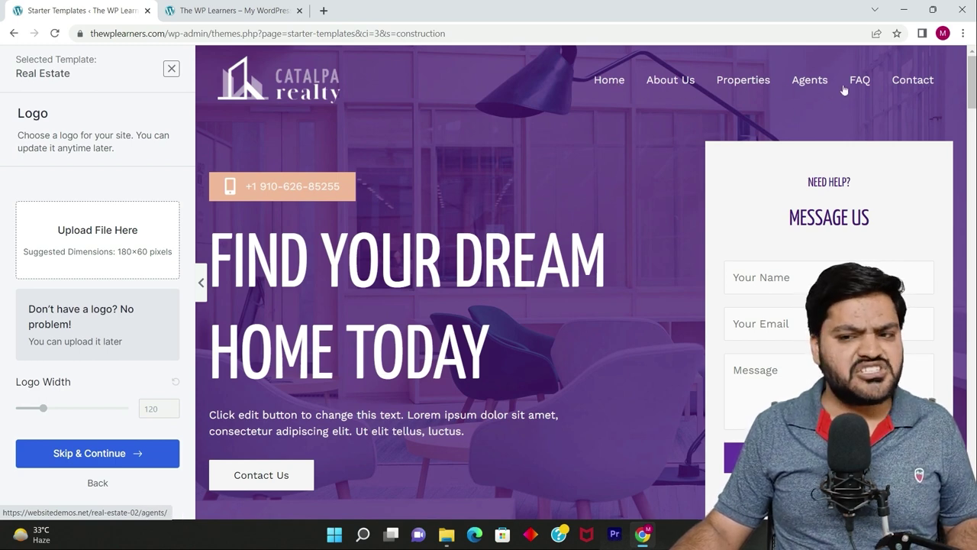
- Examine the Real Estate template preview from its header and contact form through listings, About Us and property types to the trusted-by logos
scroll(764, 165, "down", 1)
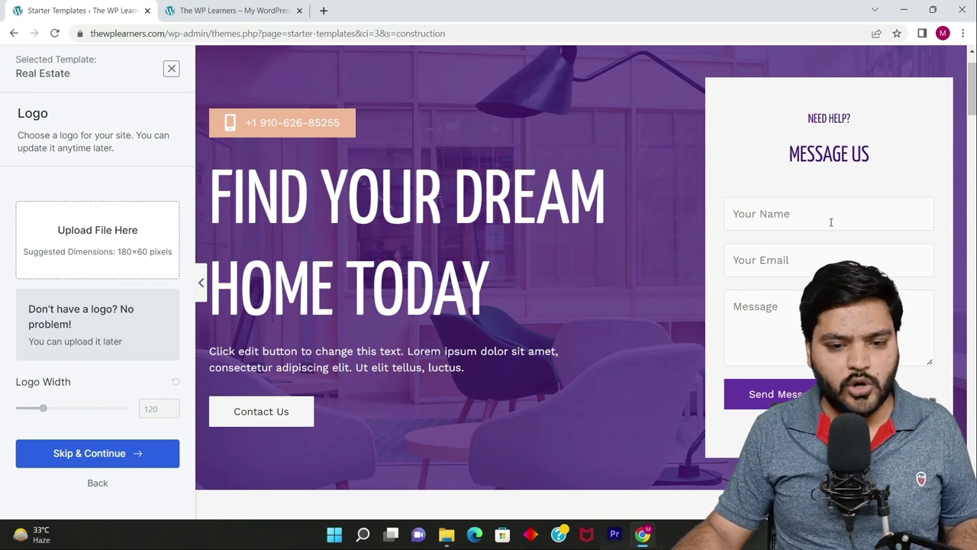
scroll(518, 229, "down", 7)
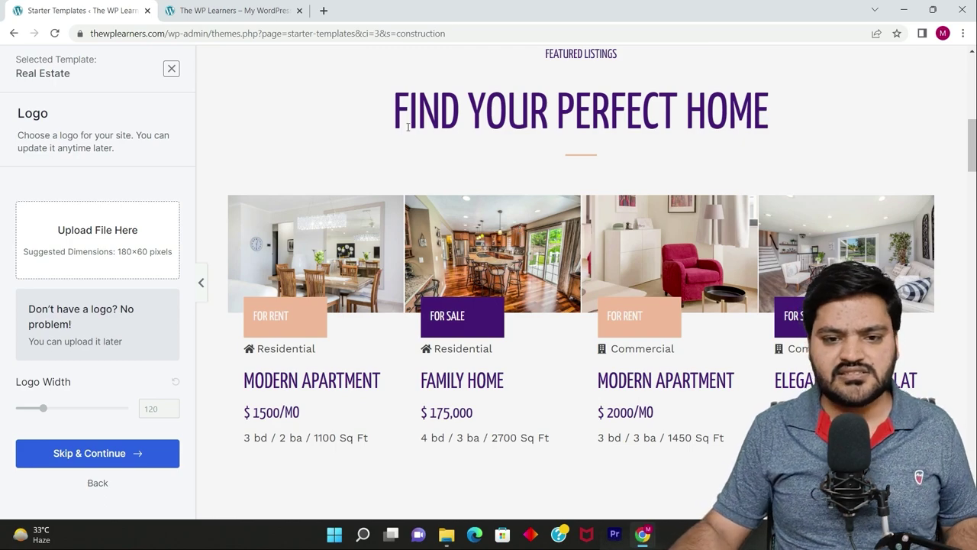
left_click_drag(374, 114, 786, 100)
scroll(793, 222, "down", 2)
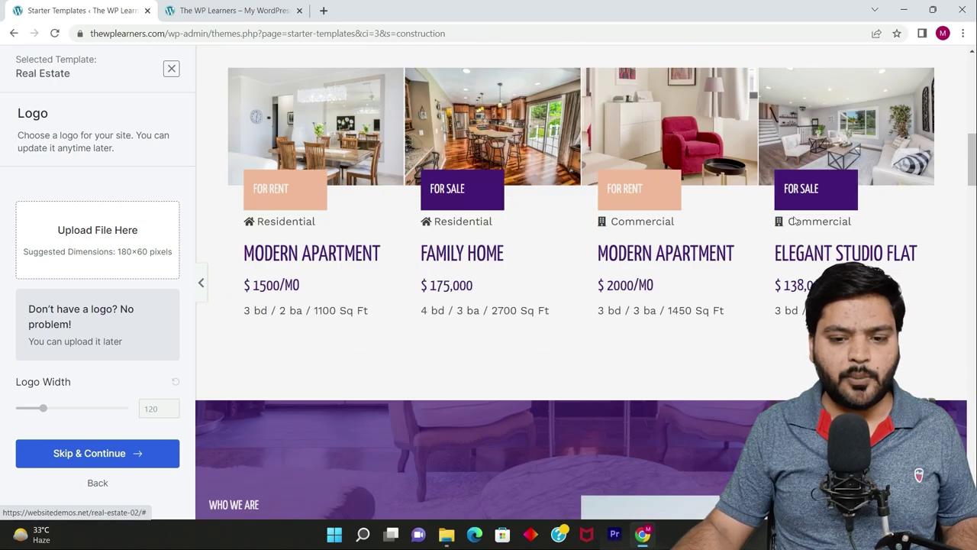
scroll(794, 221, "down", 5)
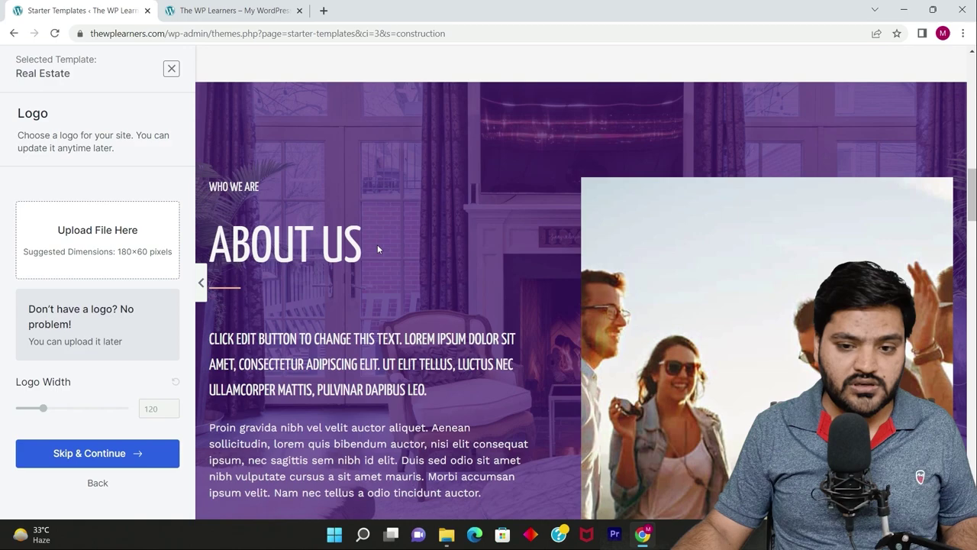
scroll(386, 245, "down", 7)
left_click_drag(416, 262, 728, 267)
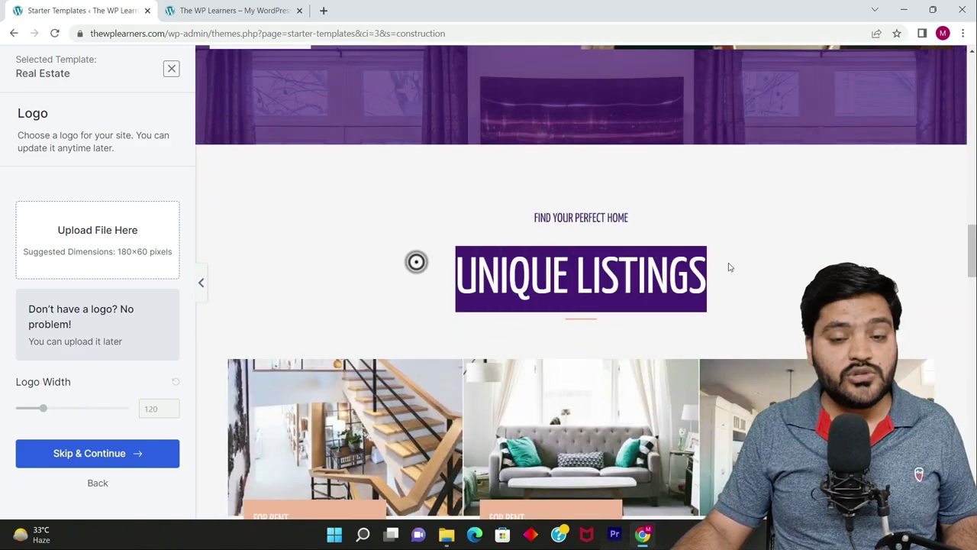
scroll(614, 268, "down", 8)
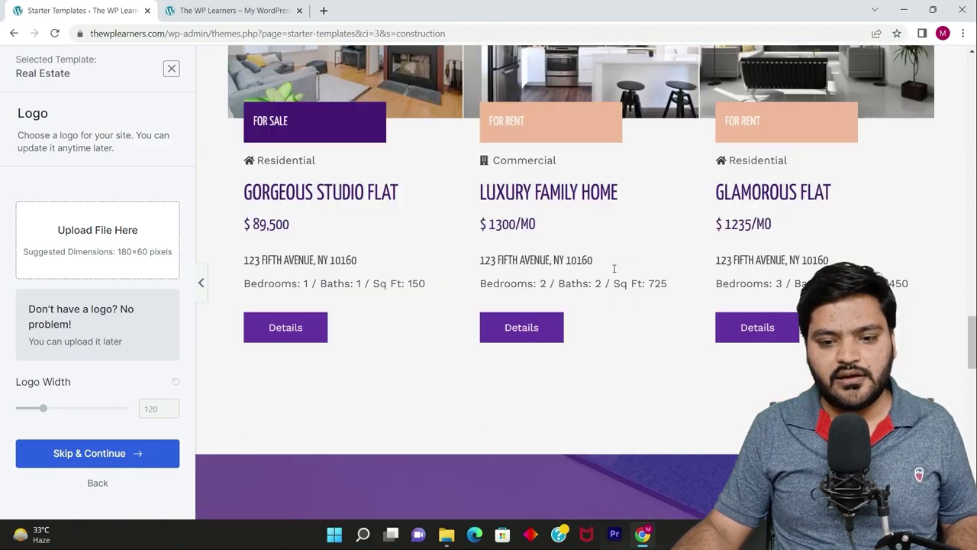
scroll(614, 268, "down", 6)
left_click_drag(344, 181, 837, 190)
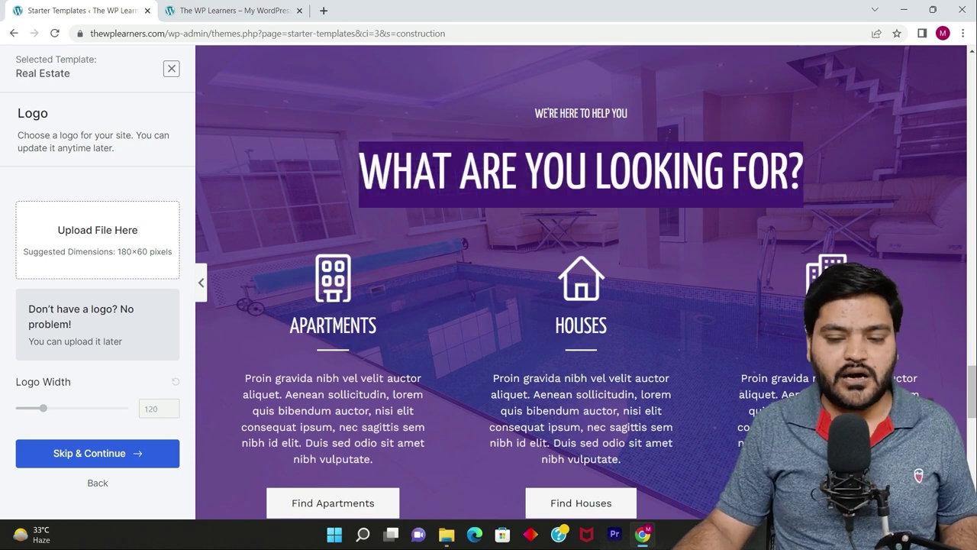
scroll(700, 316, "down", 3)
scroll(696, 319, "down", 3)
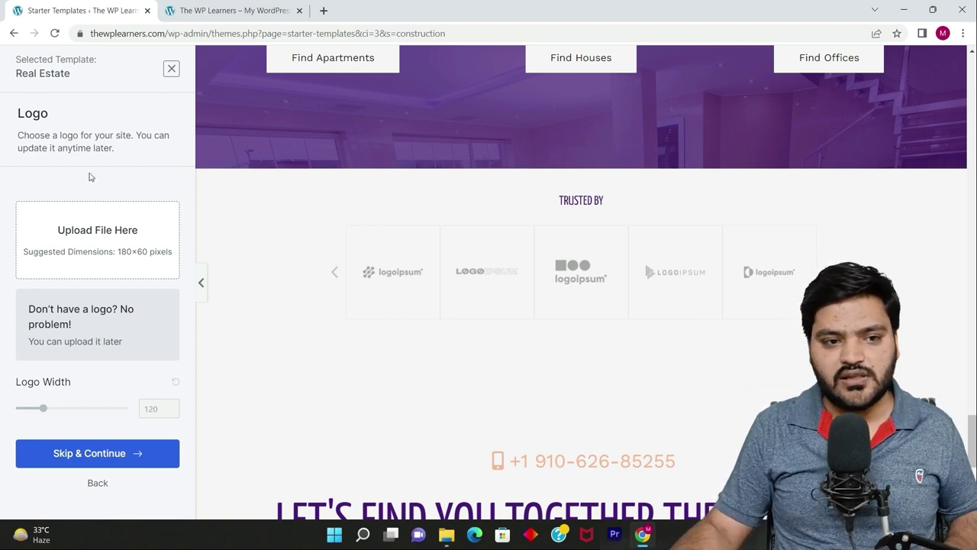
- Return to the template list, clear the construction search and show the Hotel & Travel templates of the Business category
left_click(13, 33)
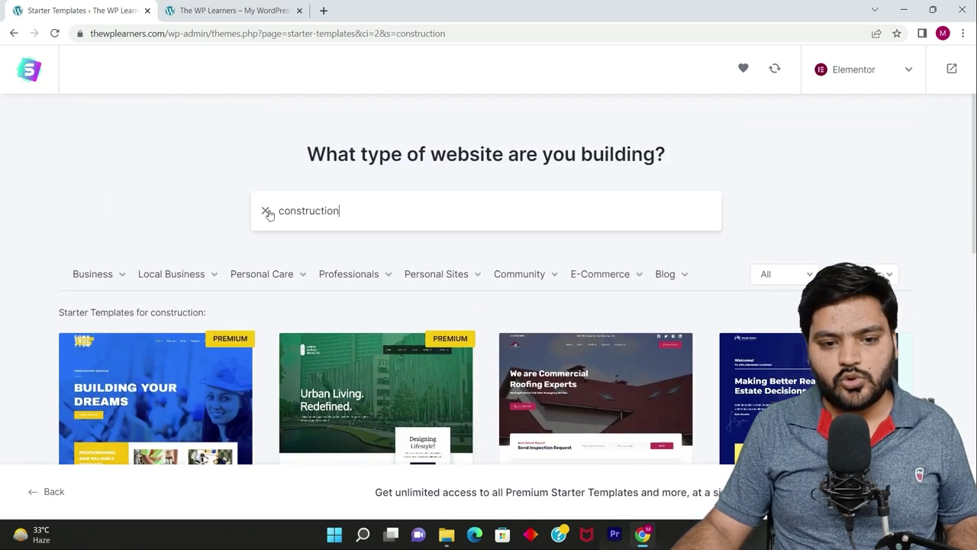
left_click(264, 211)
scroll(203, 206, "down", 3)
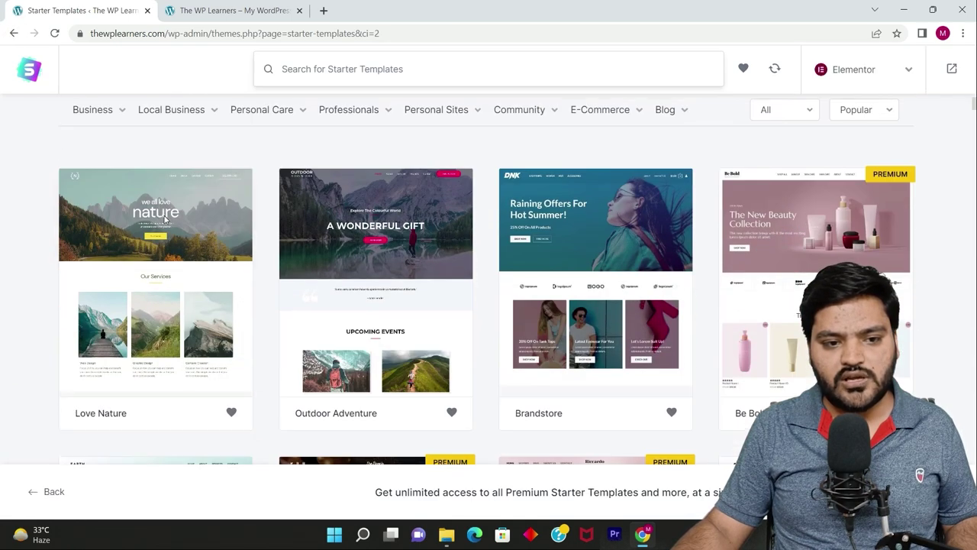
mouse_move(102, 109)
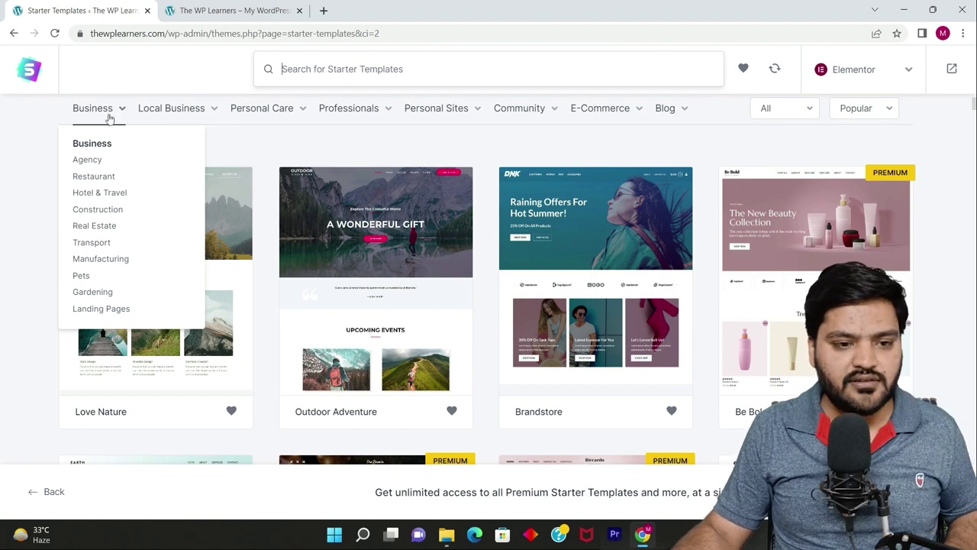
left_click(100, 193)
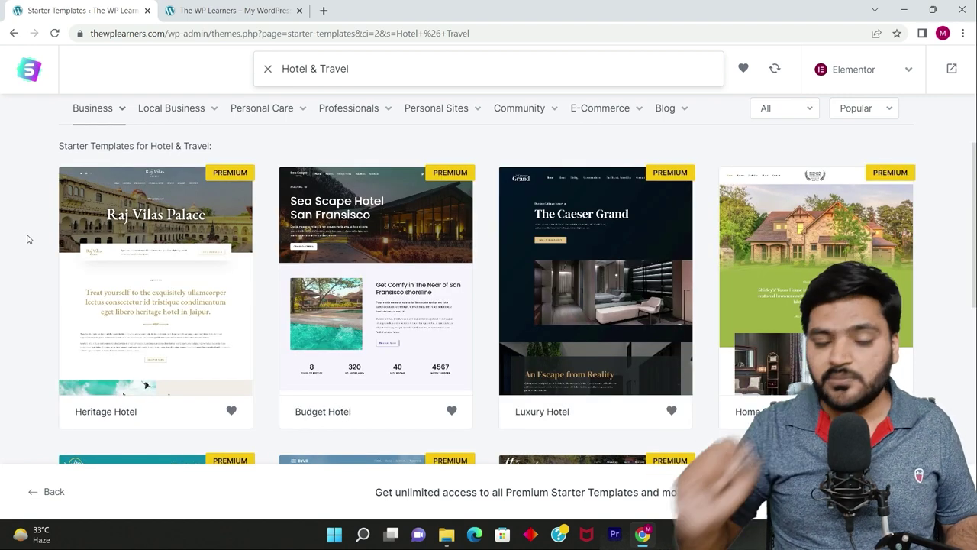
- Browse the Hotel & Travel templates and open the free Travel & Tourism template
scroll(30, 242, "down", 3)
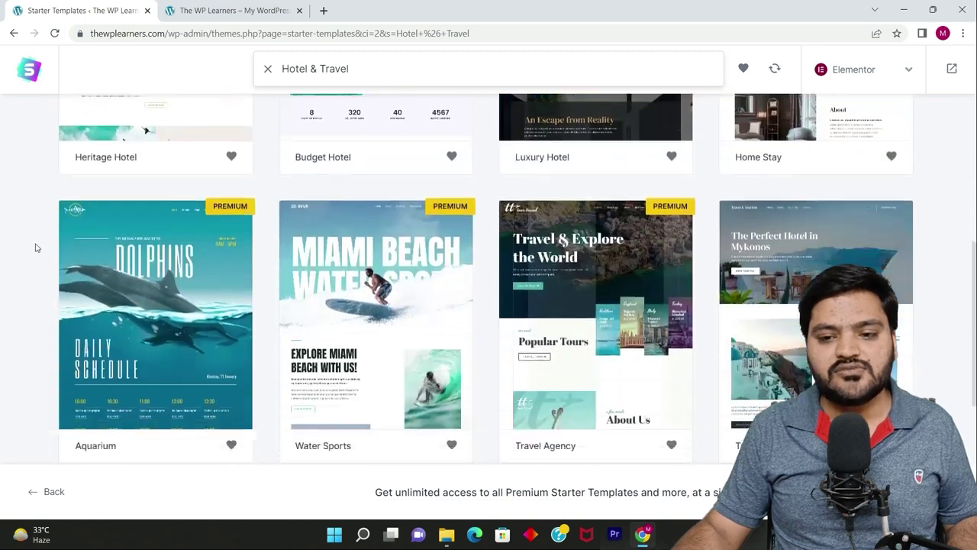
scroll(35, 247, "down", 1)
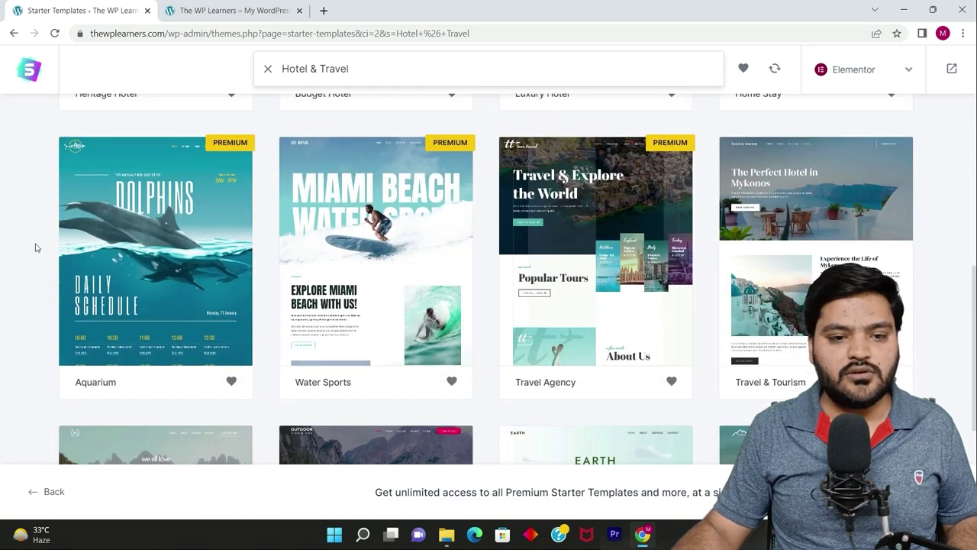
left_click(804, 241)
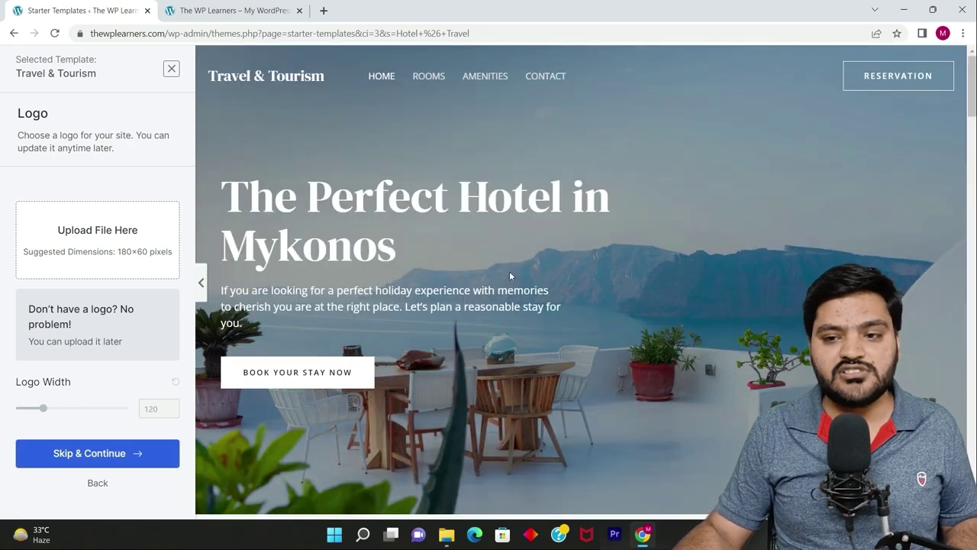
- Examine the Travel & Tourism template preview, including its picture gallery, guest reviews, booking banner and footer
scroll(543, 265, "down", 10)
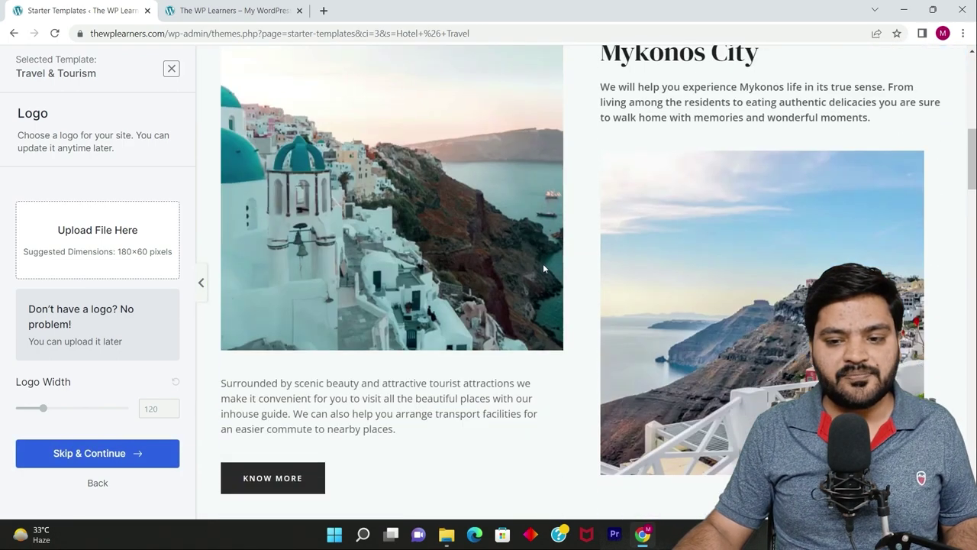
scroll(544, 268, "down", 10)
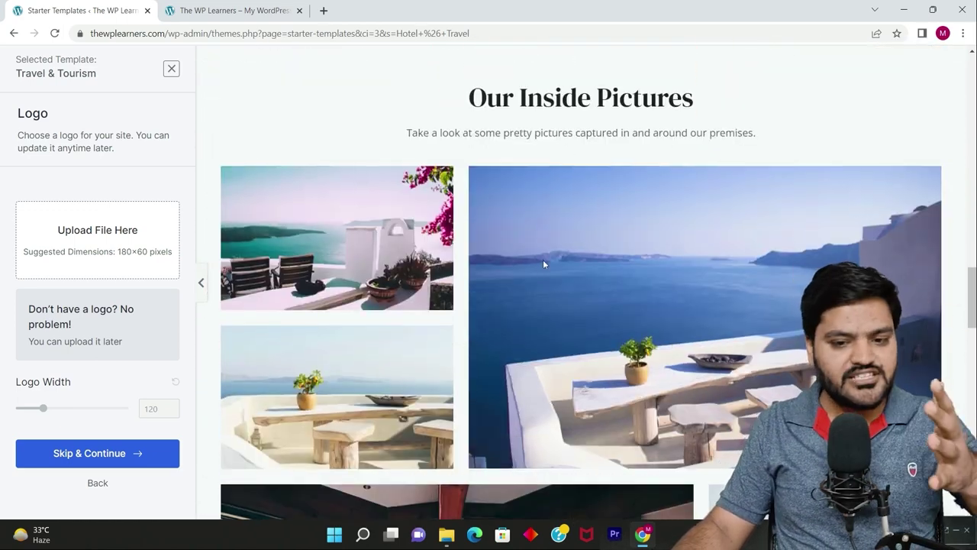
scroll(543, 264, "down", 3)
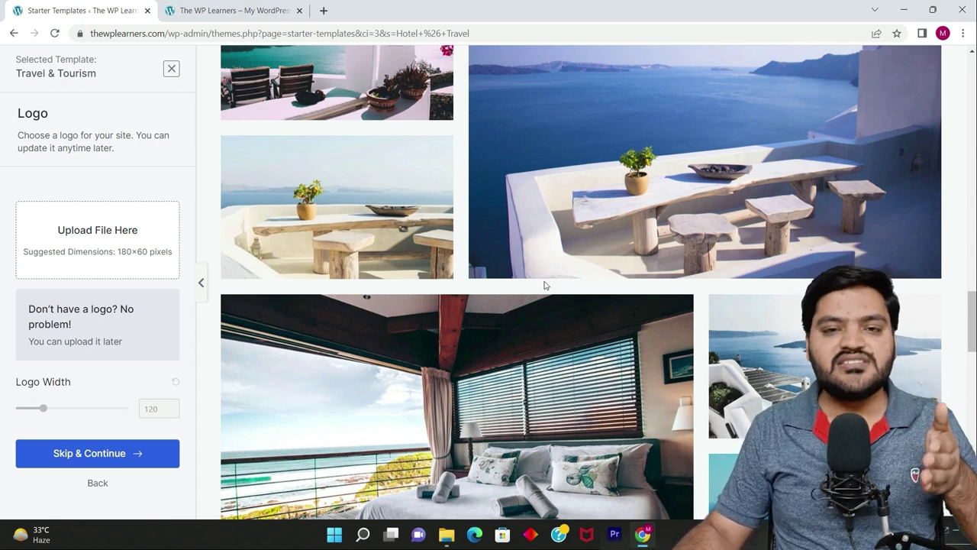
scroll(540, 284, "down", 10)
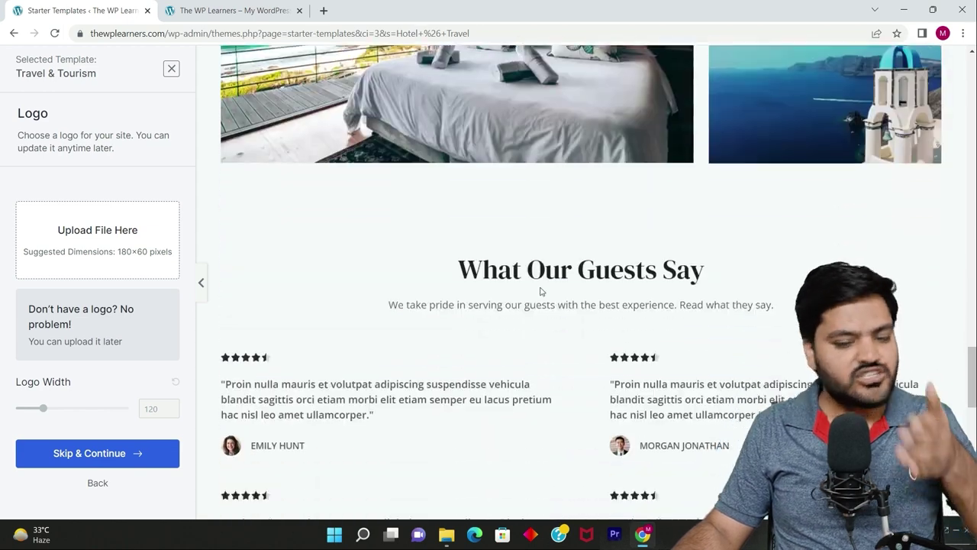
scroll(536, 287, "down", 4)
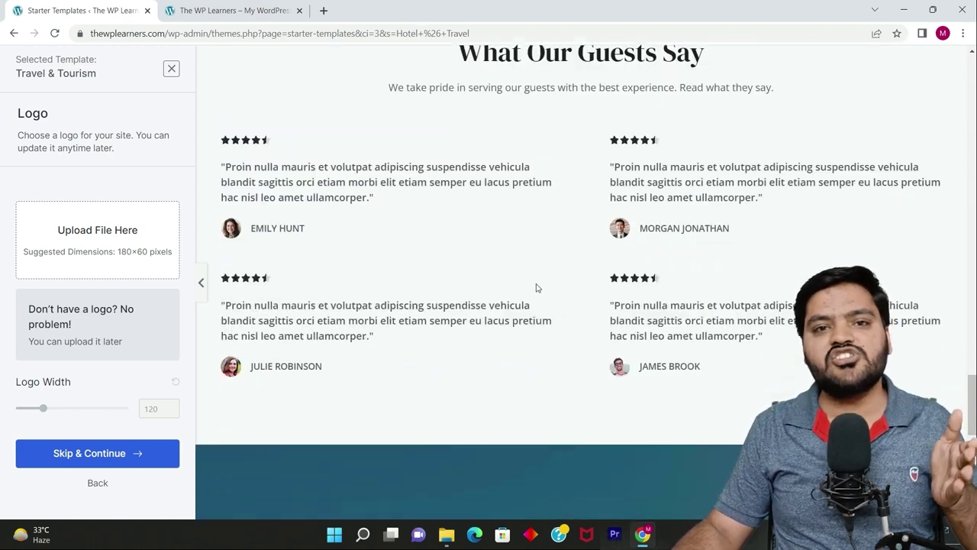
scroll(539, 279, "down", 5)
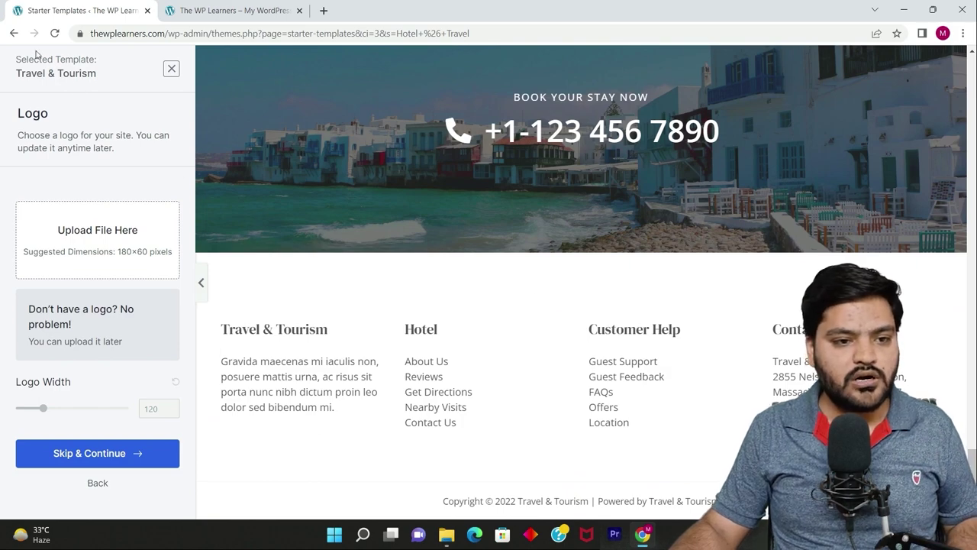
- Return to the template list and replace the Hotel & Travel search with "construction"
left_click(14, 33)
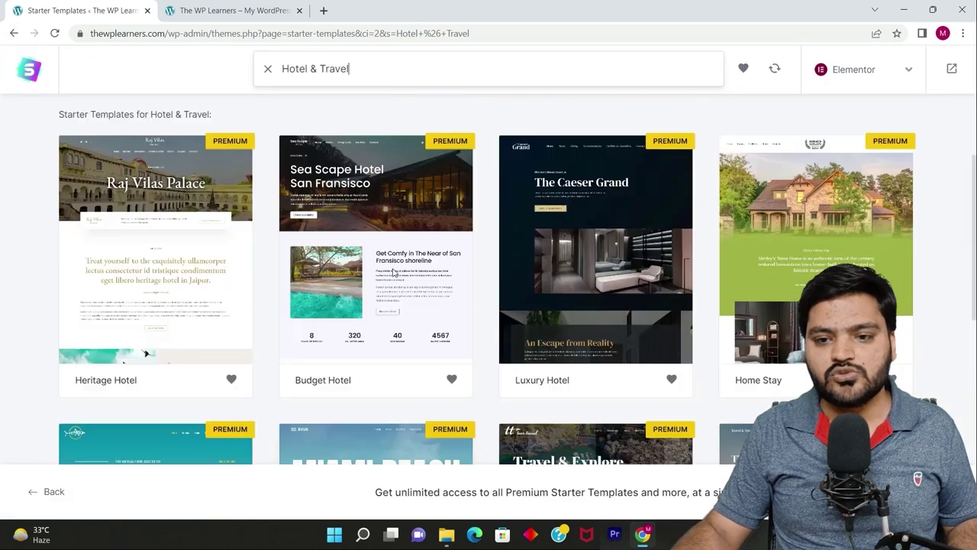
scroll(393, 272, "up", 3)
triple_click(371, 212)
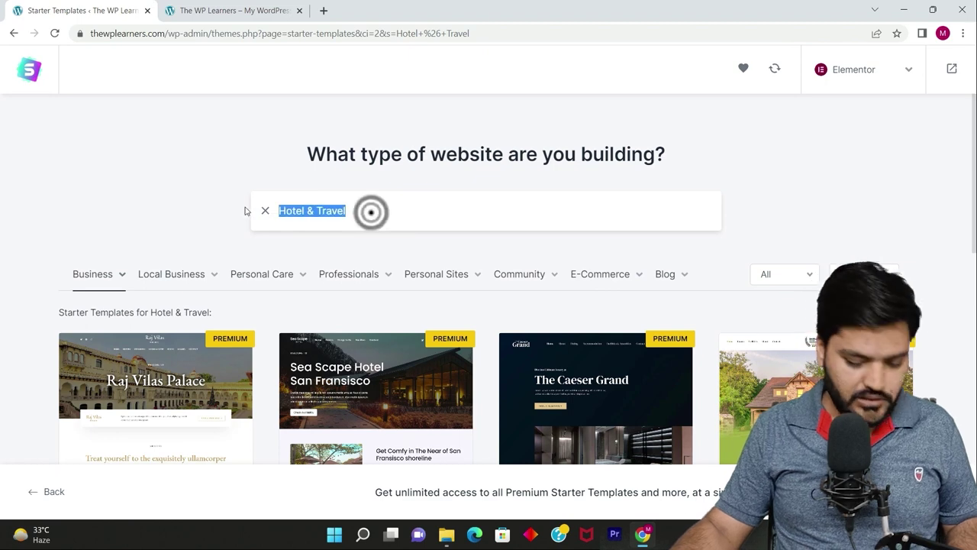
type("c")
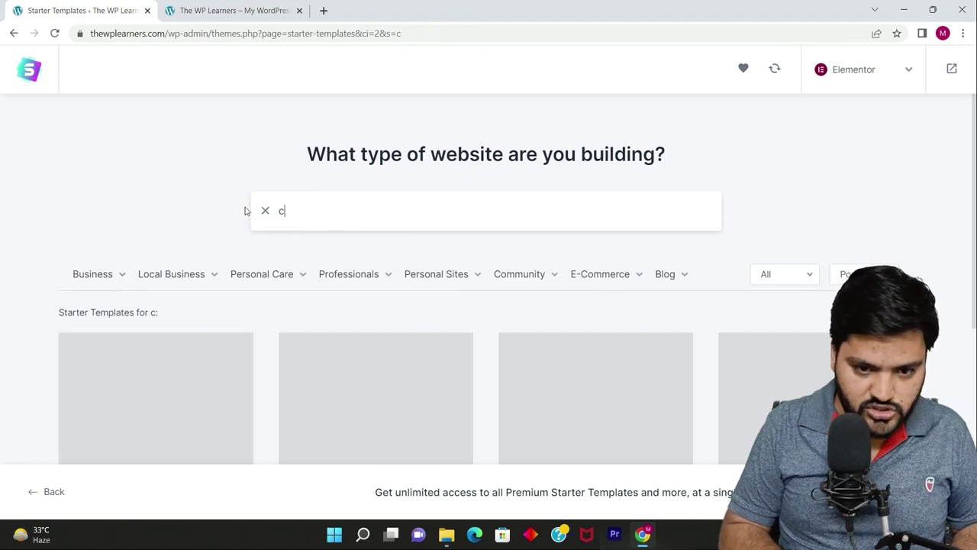
type("onstr")
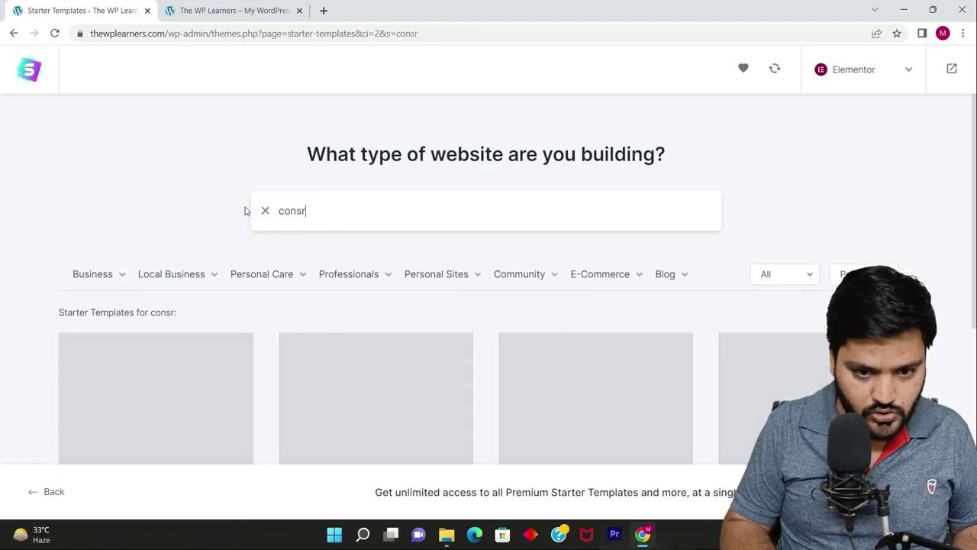
type("uction")
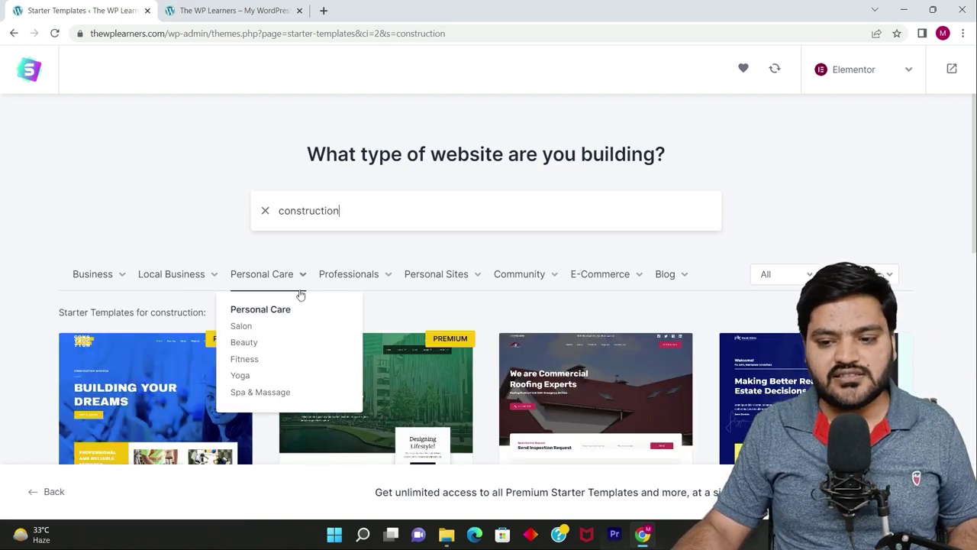
- Open the purple Real Estate template headed "Find Your Dream Home Today" from the construction results and skim its home page preview
scroll(305, 292, "down", 3)
scroll(390, 313, "down", 2)
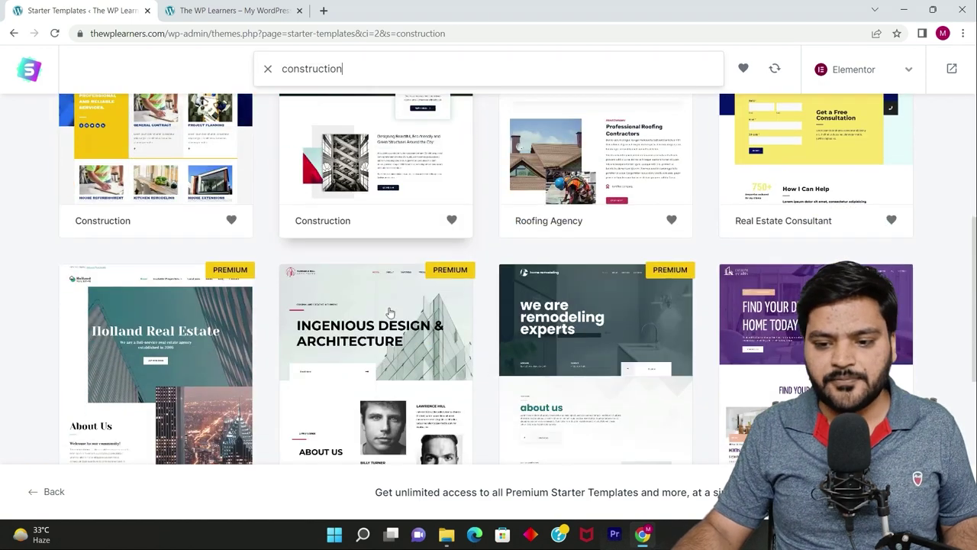
scroll(767, 289, "down", 2)
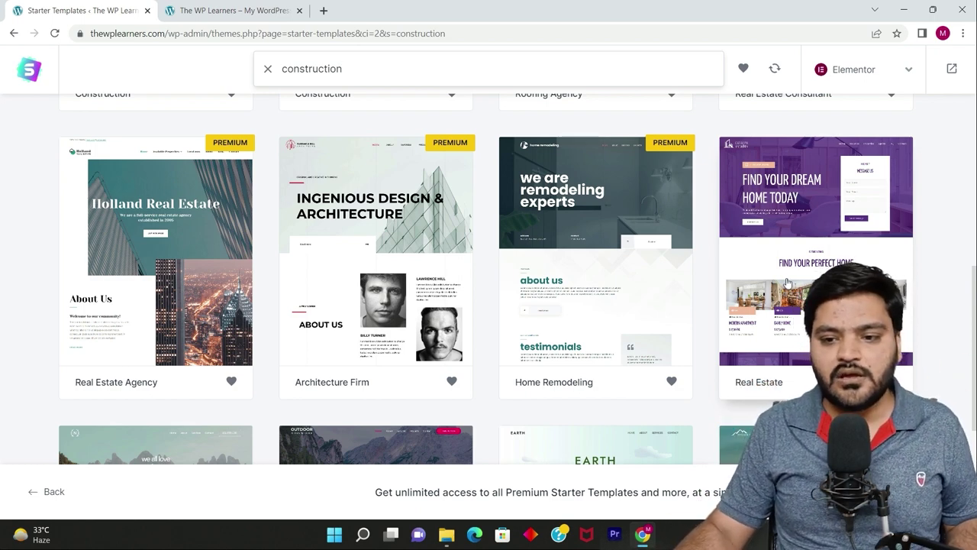
left_click(813, 276)
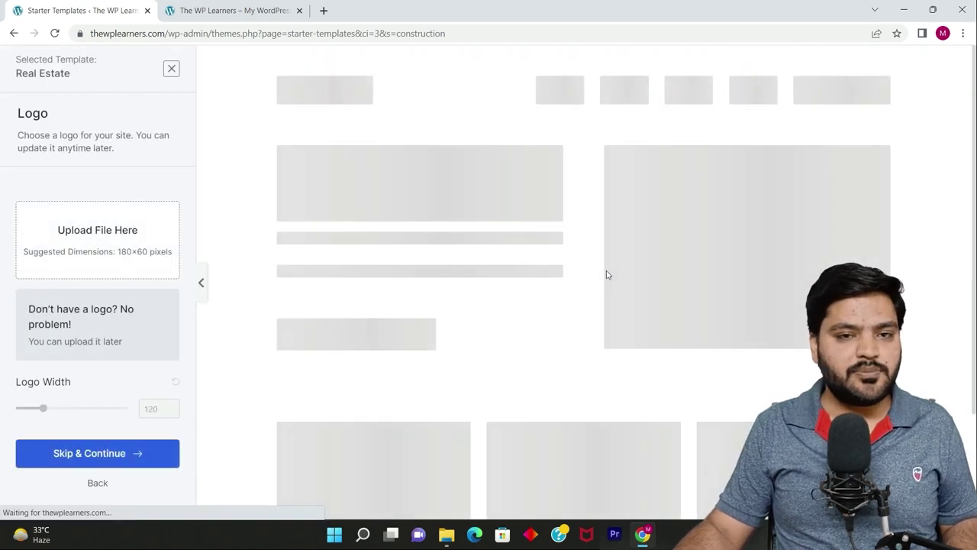
scroll(526, 300, "down", 4)
scroll(526, 300, "down", 5)
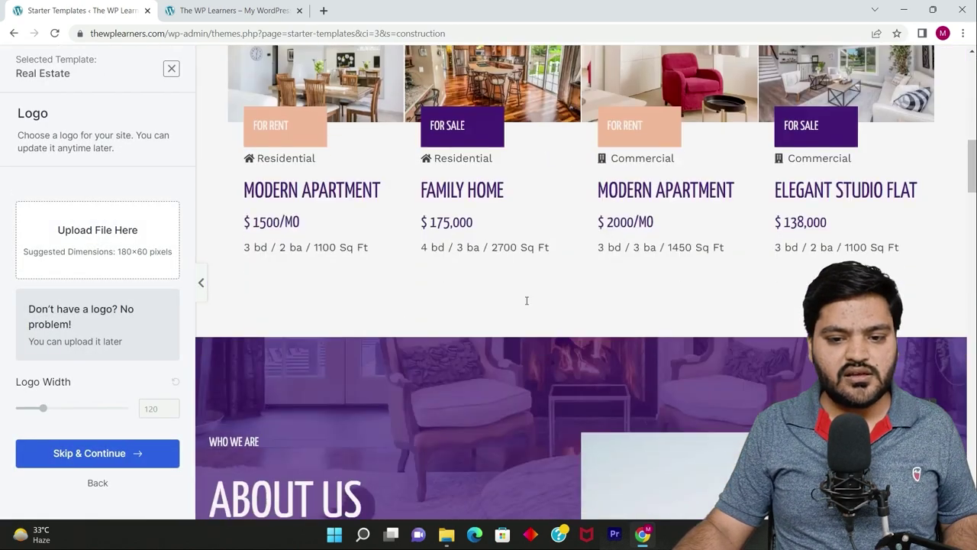
scroll(526, 300, "up", 10)
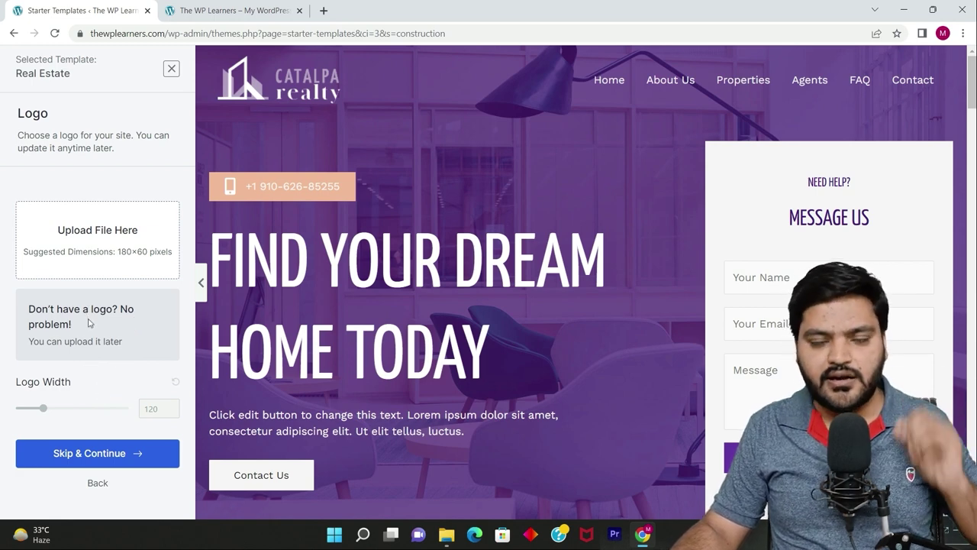
- Skip the logo upload, keep the template's default colors and fonts, and continue to the final personal details and import options form
left_click(100, 456)
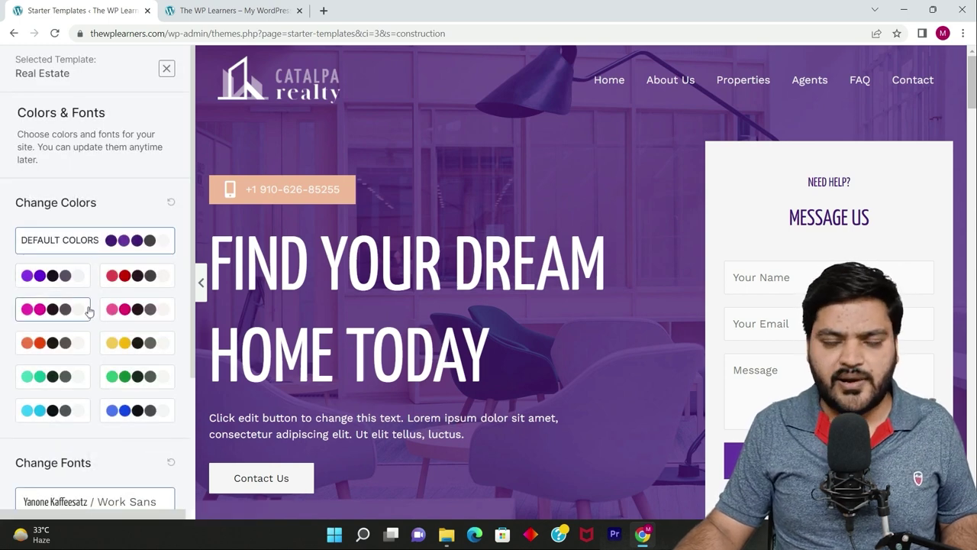
scroll(89, 311, "down", 3)
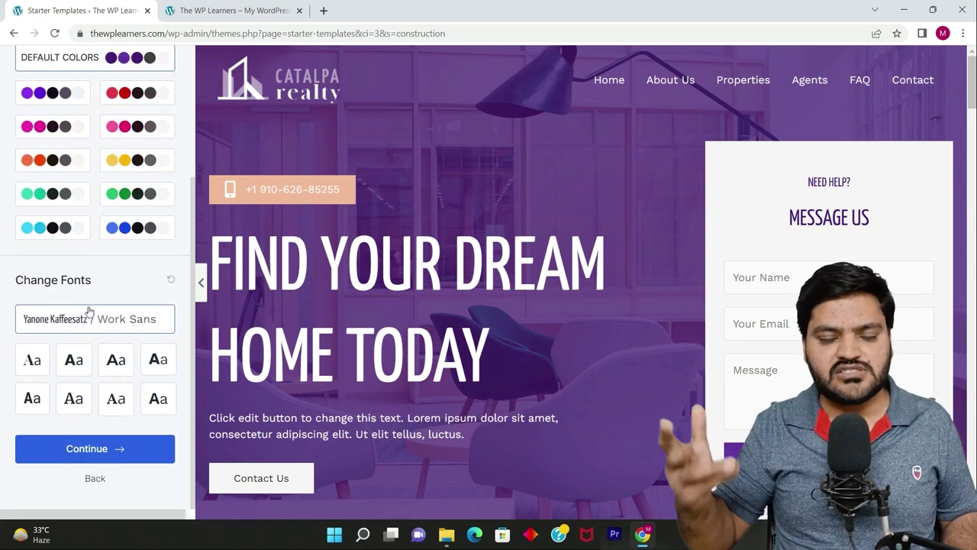
left_click(102, 456)
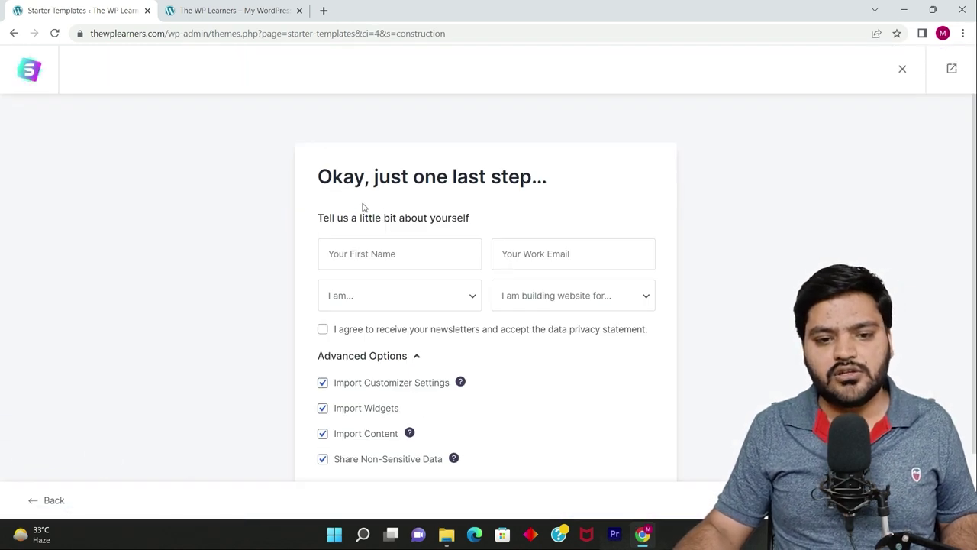
scroll(413, 233, "down", 1)
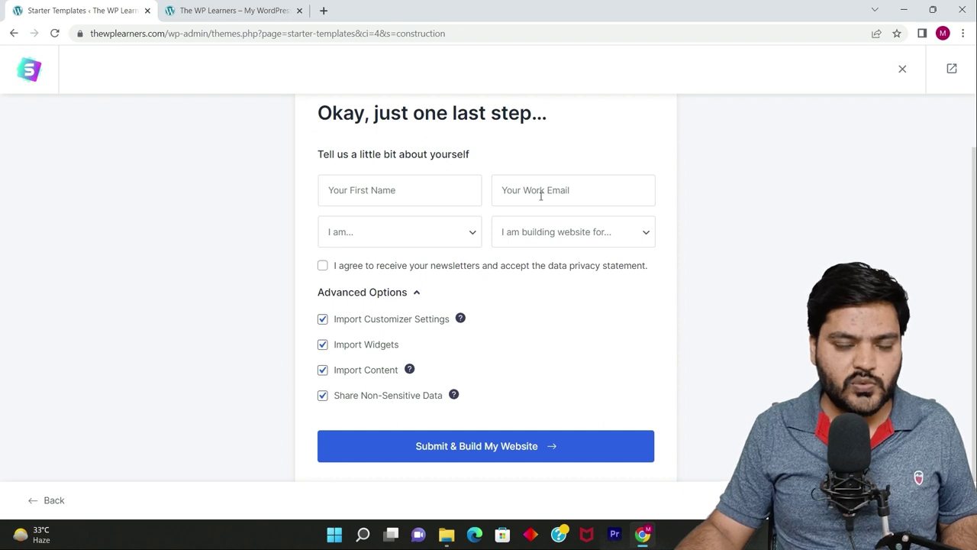
- Start building the website with all advanced import options enabled, and check the live site's current home page while the import runs
left_click(491, 450)
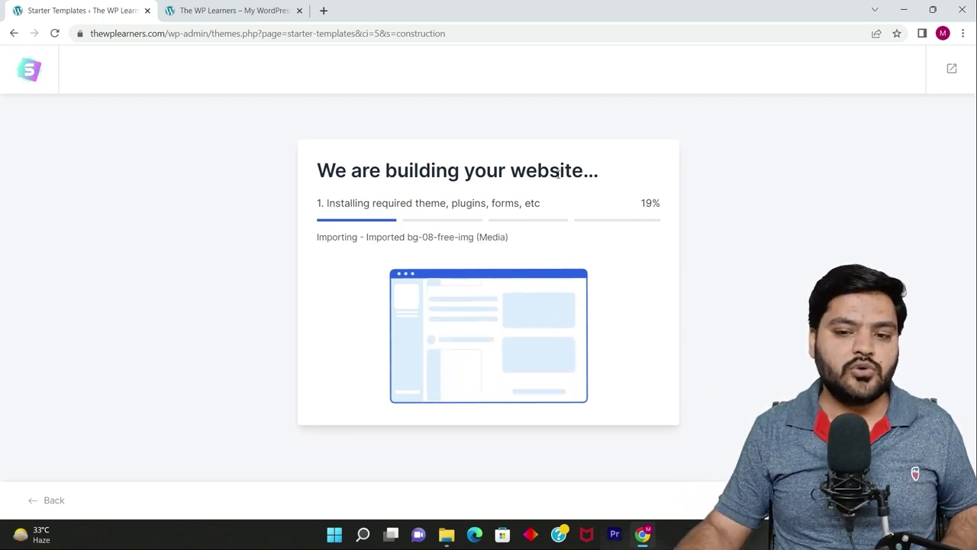
left_click(229, 10)
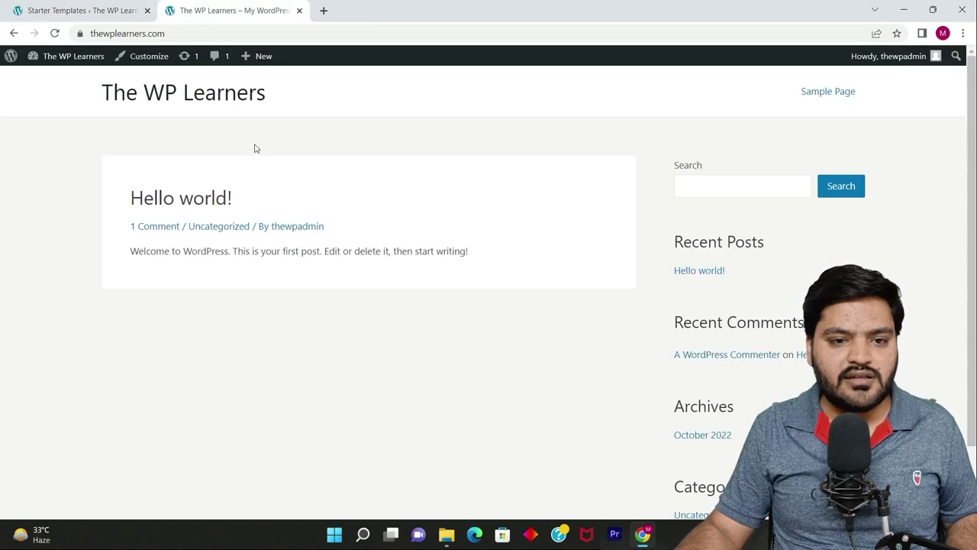
scroll(257, 148, "down", 2)
scroll(262, 173, "up", 2)
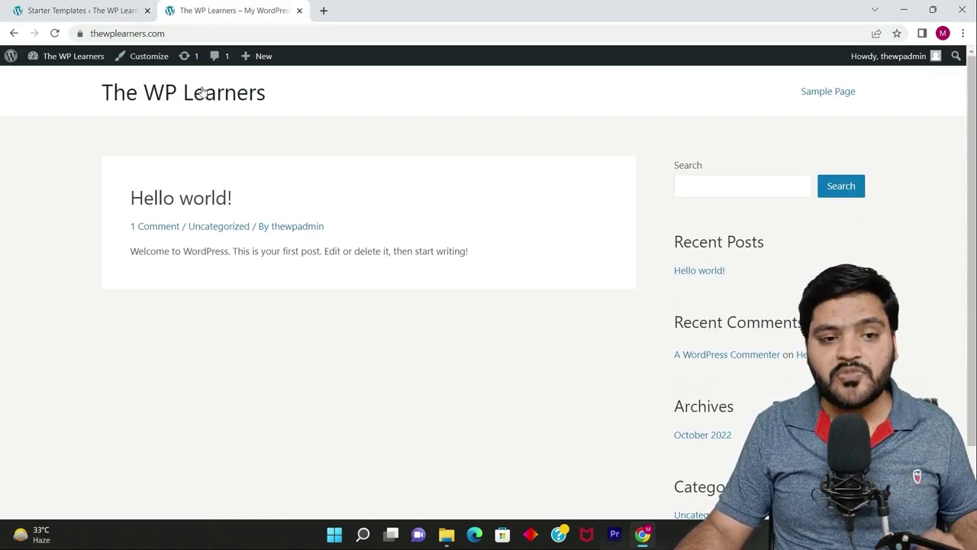
left_click(99, 9)
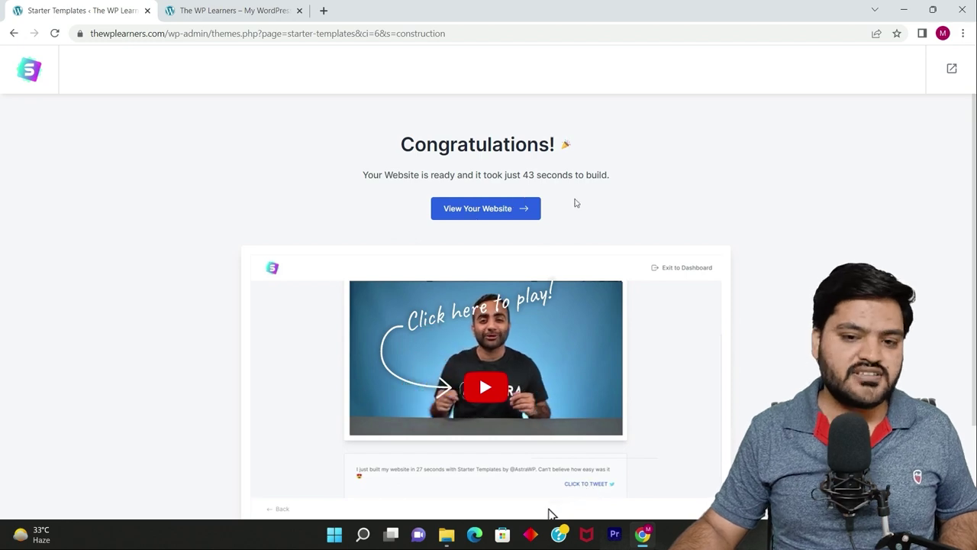
- Reload the live site and examine its home page from the hero banner through the property listings to the footer
left_click(244, 10)
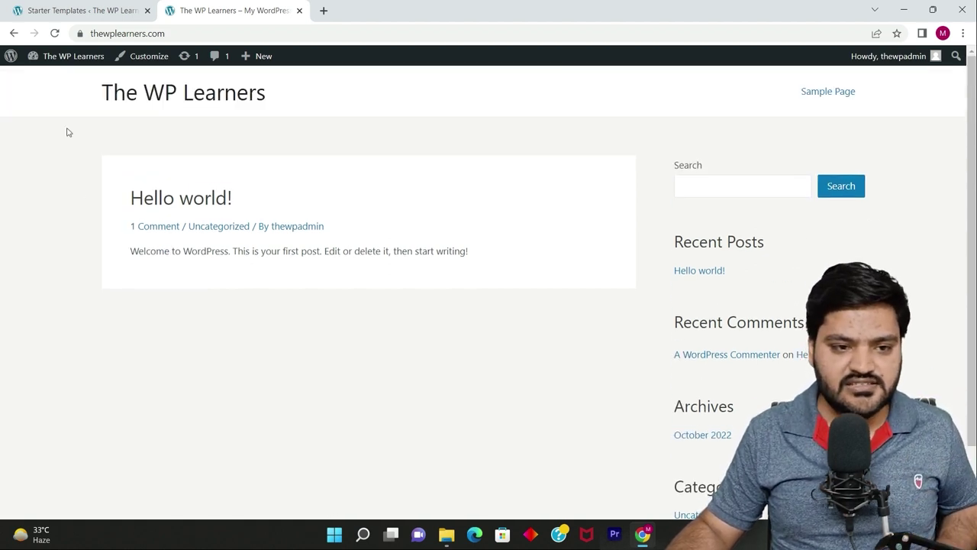
left_click(55, 35)
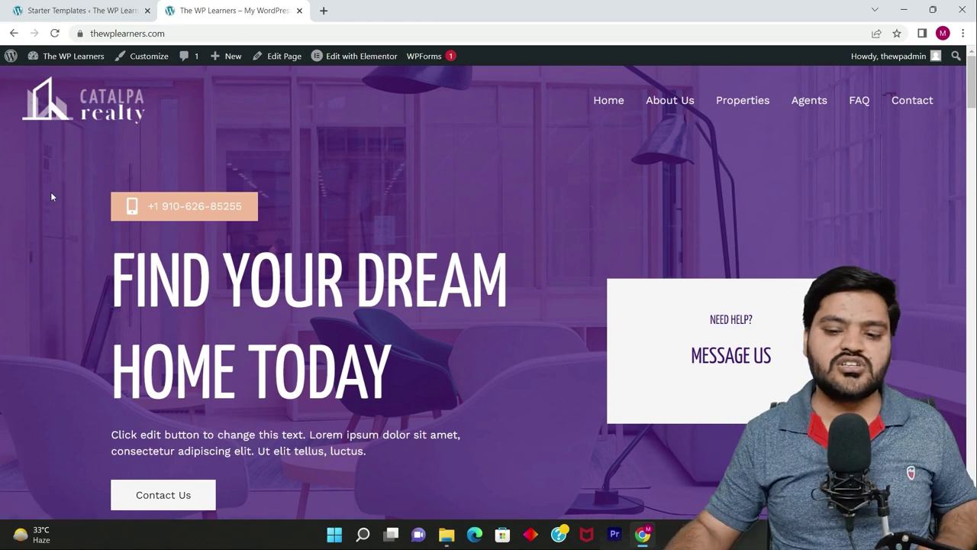
scroll(172, 257, "down", 3)
scroll(172, 257, "down", 12)
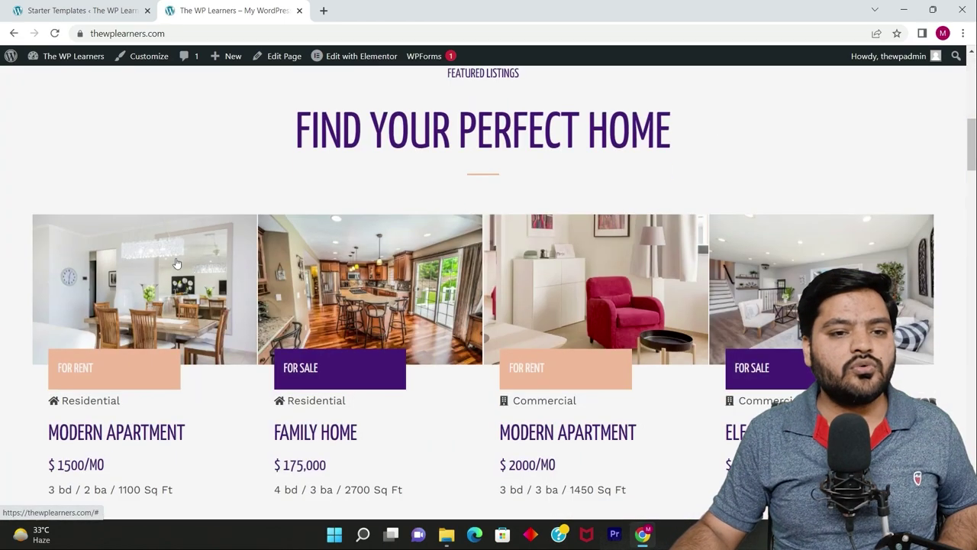
scroll(175, 262, "down", 20)
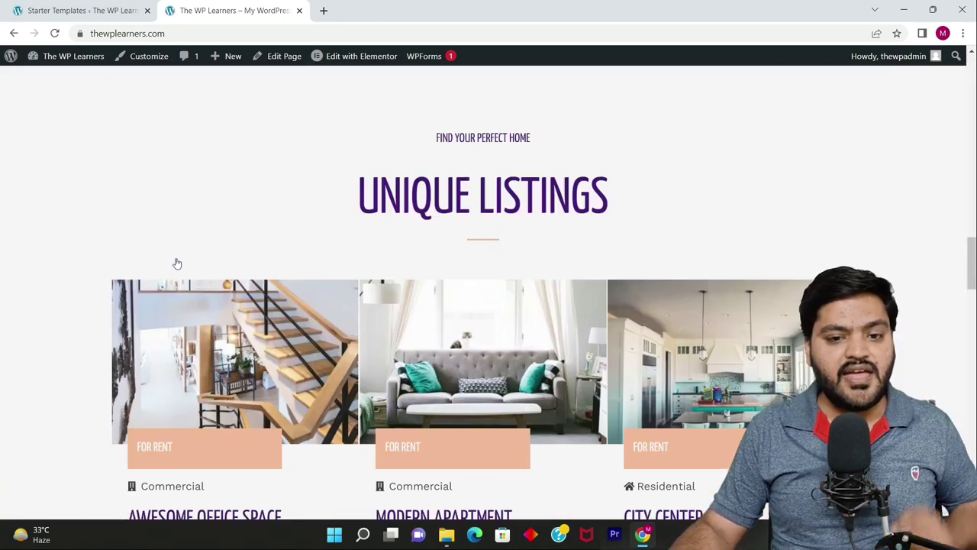
scroll(183, 261, "down", 4)
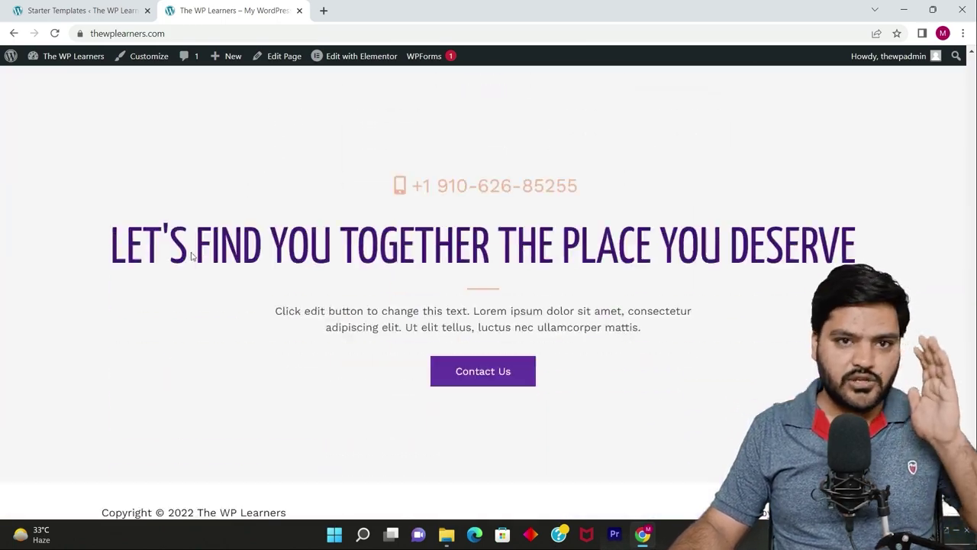
scroll(190, 255, "up", 11)
scroll(191, 255, "up", 20)
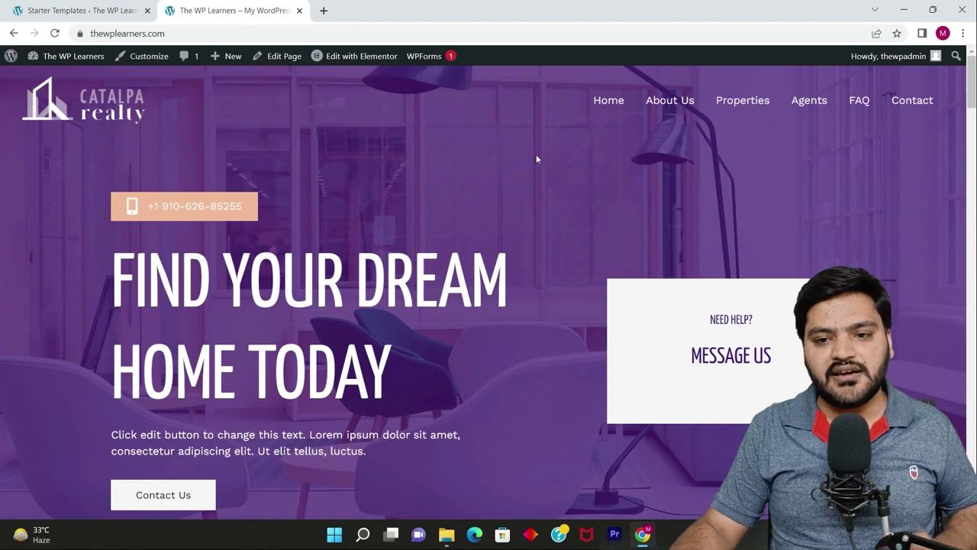
- Visit the live site's About Us and Properties pages and look through the apartment listings
left_click(650, 102)
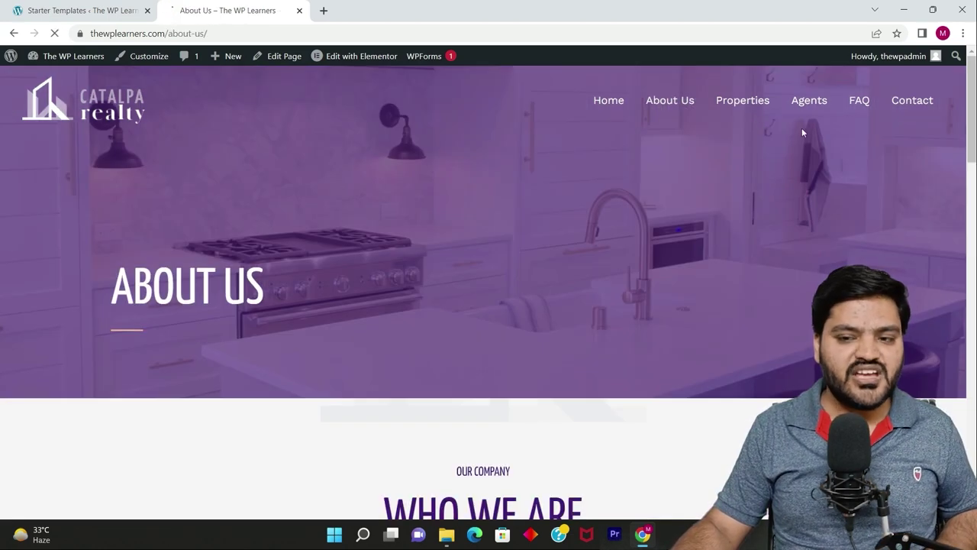
left_click(753, 100)
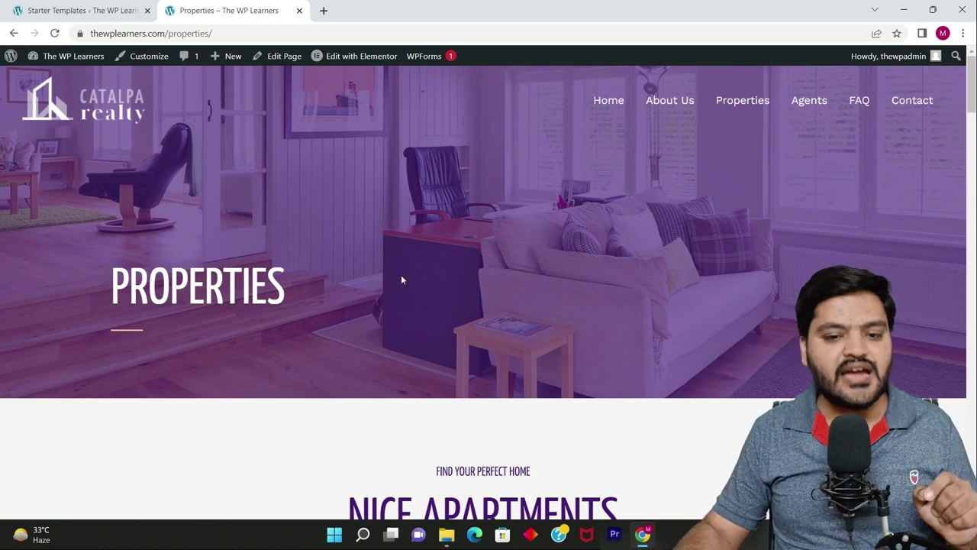
scroll(402, 279, "down", 8)
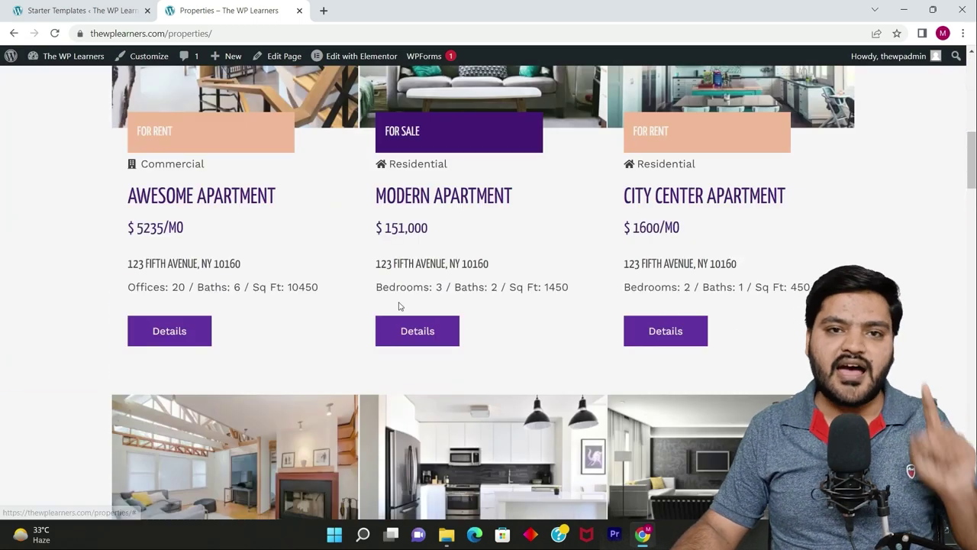